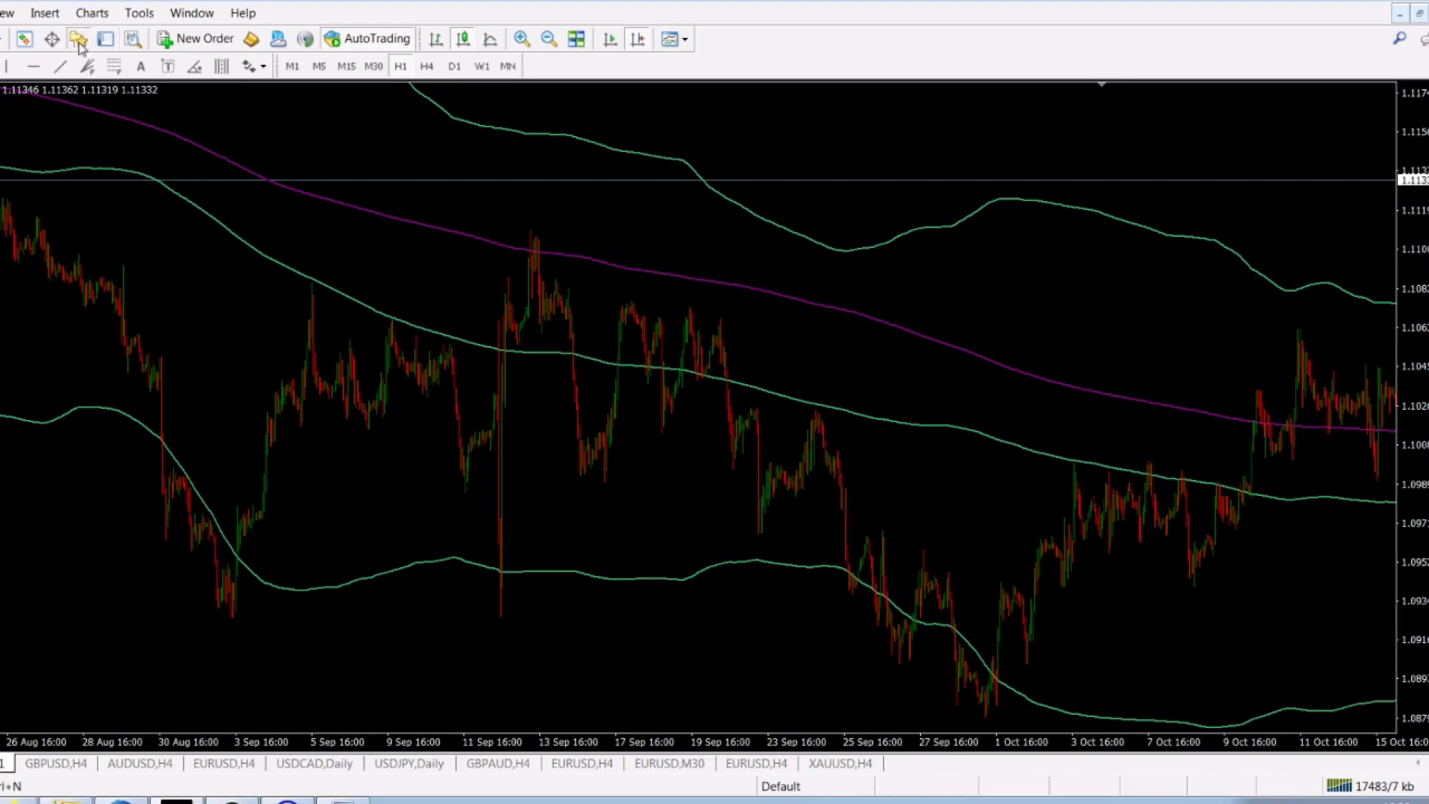
Step: Add the Stochastic oscillator from the Navigator's Indicators list, keeping the default 5,3,3 settings
{"action": "left_click", "coordinate": [105, 39]}
{"action": "left_click_drag", "start_coordinate": [223, 229], "coordinate": [221, 663]}
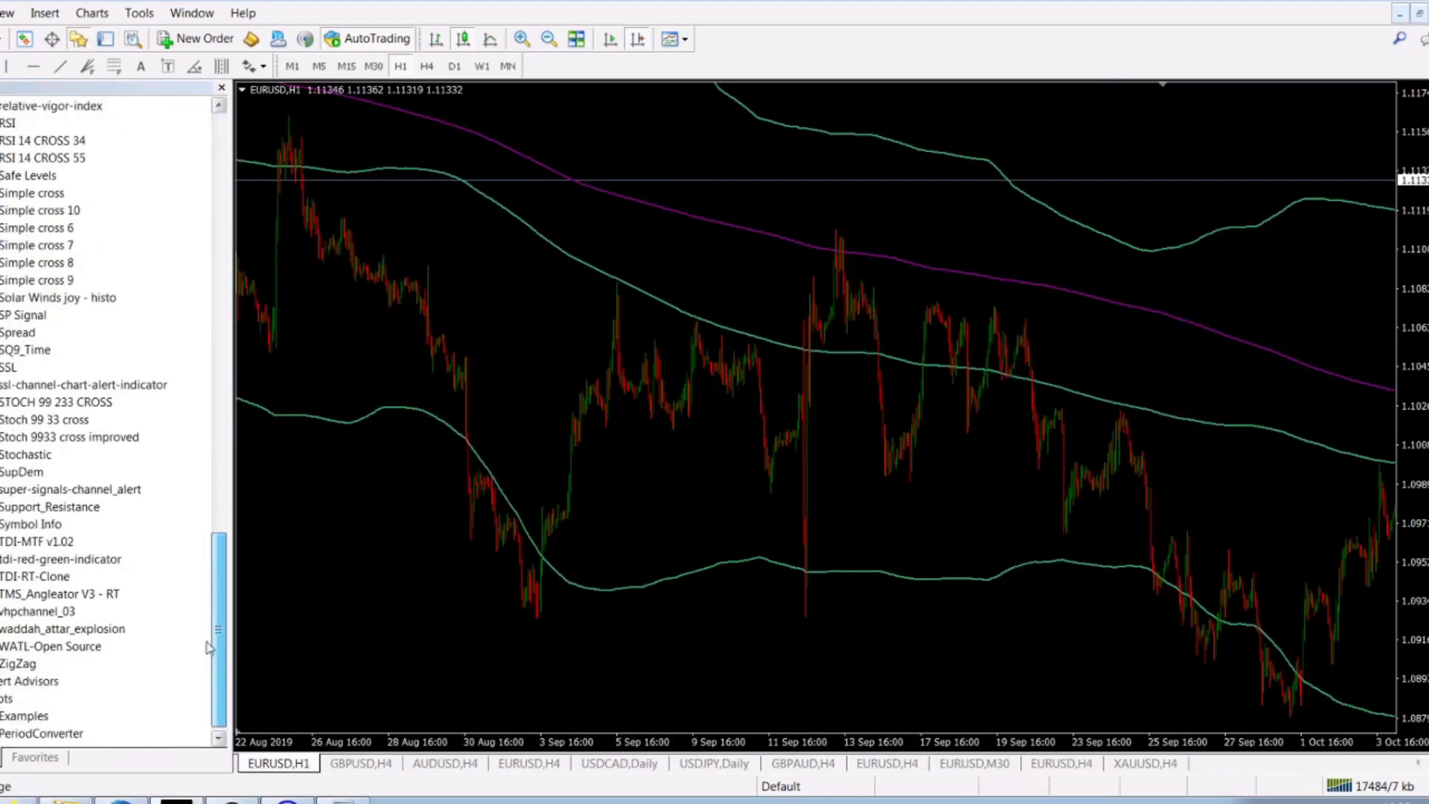
{"action": "double_click", "coordinate": [18, 456]}
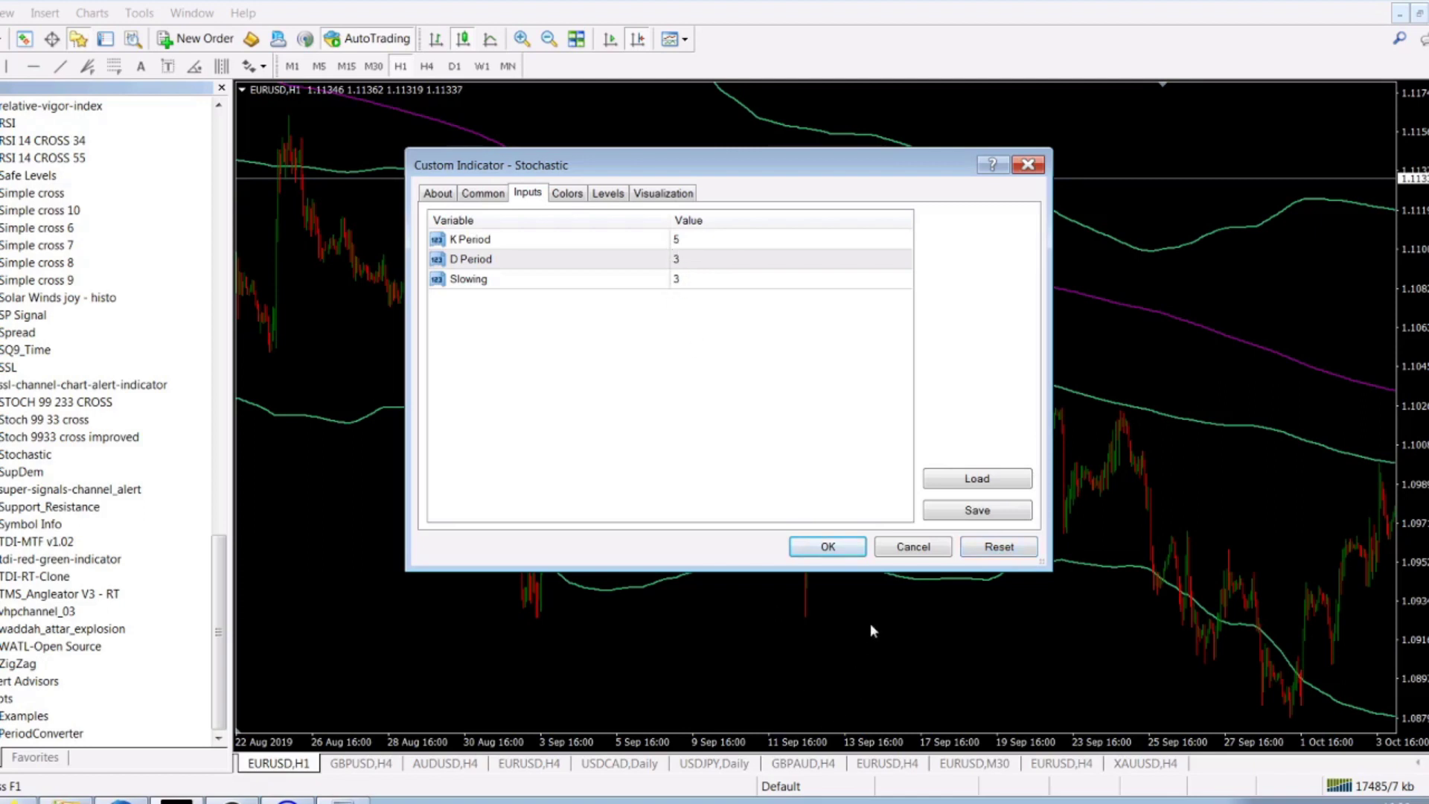
{"action": "left_click", "coordinate": [827, 546]}
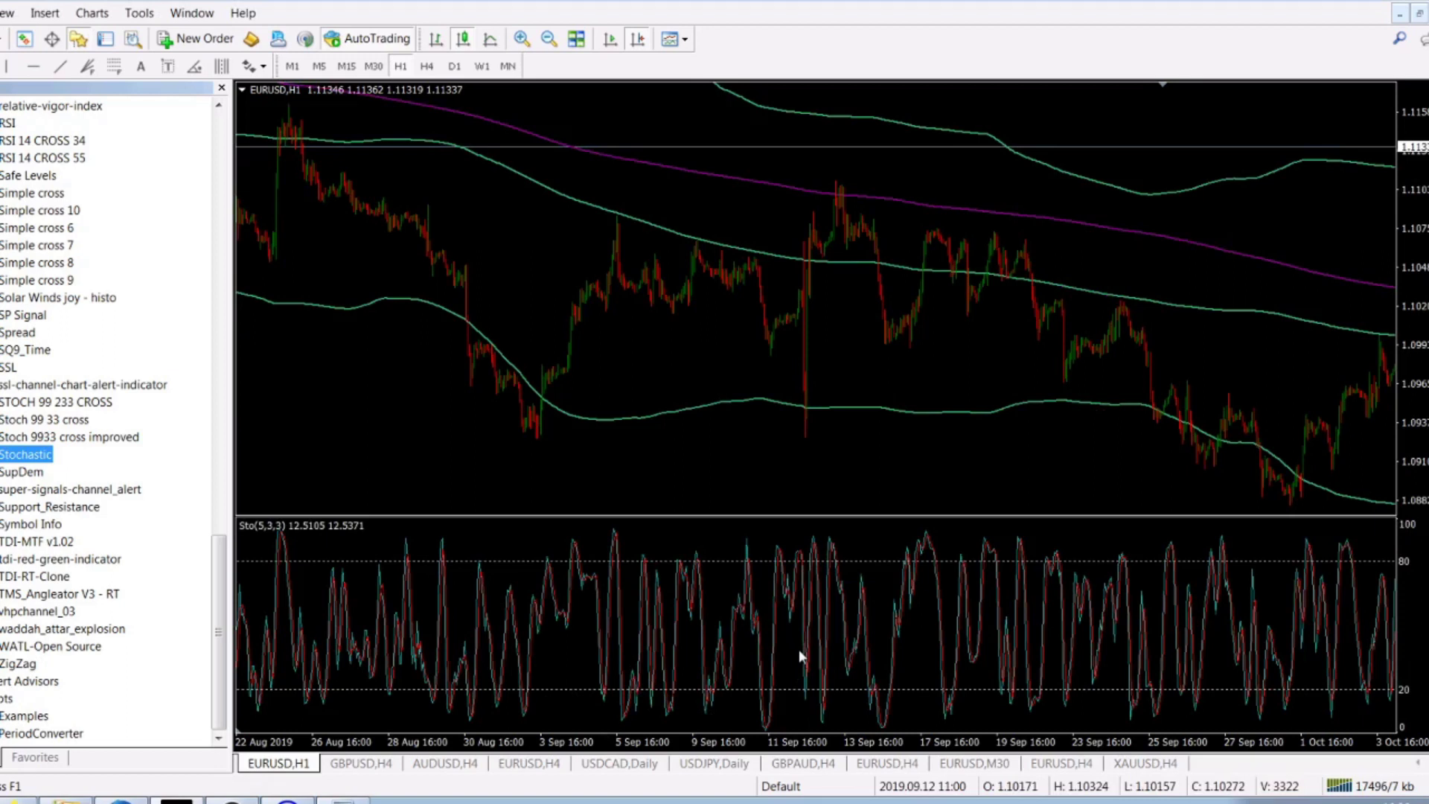
Step: Zoom in twice on the EURUSD chart so the candles appear wider
{"action": "left_click", "coordinate": [522, 39]}
{"action": "left_click", "coordinate": [522, 39]}
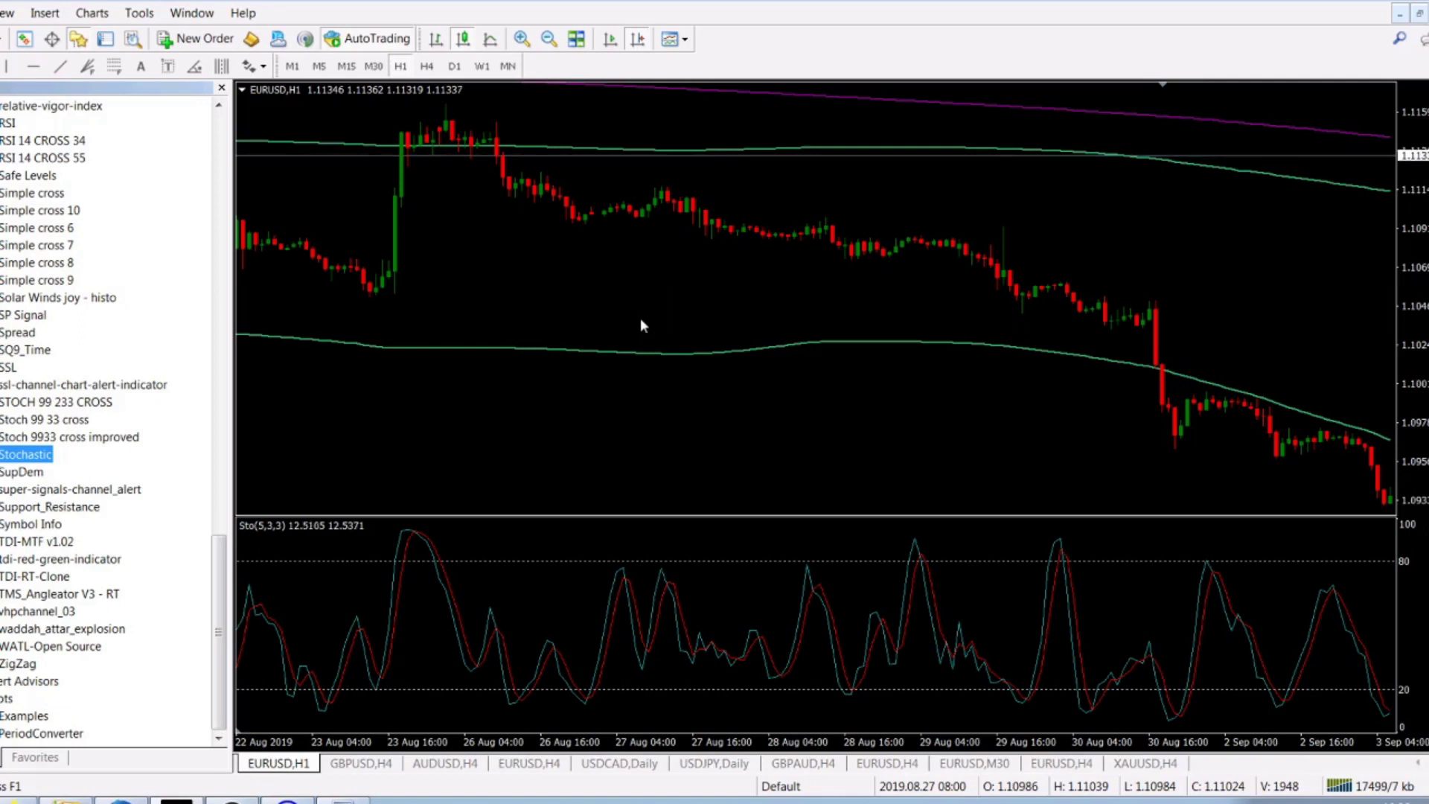
{"action": "scroll", "coordinate": [432, 560], "scroll_direction": "up", "scroll_amount": 1}
Step: Change the Stochastic inputs to K Period 111, D Period 12 and Slowing 12, then apply
{"action": "double_click", "coordinate": [440, 562]}
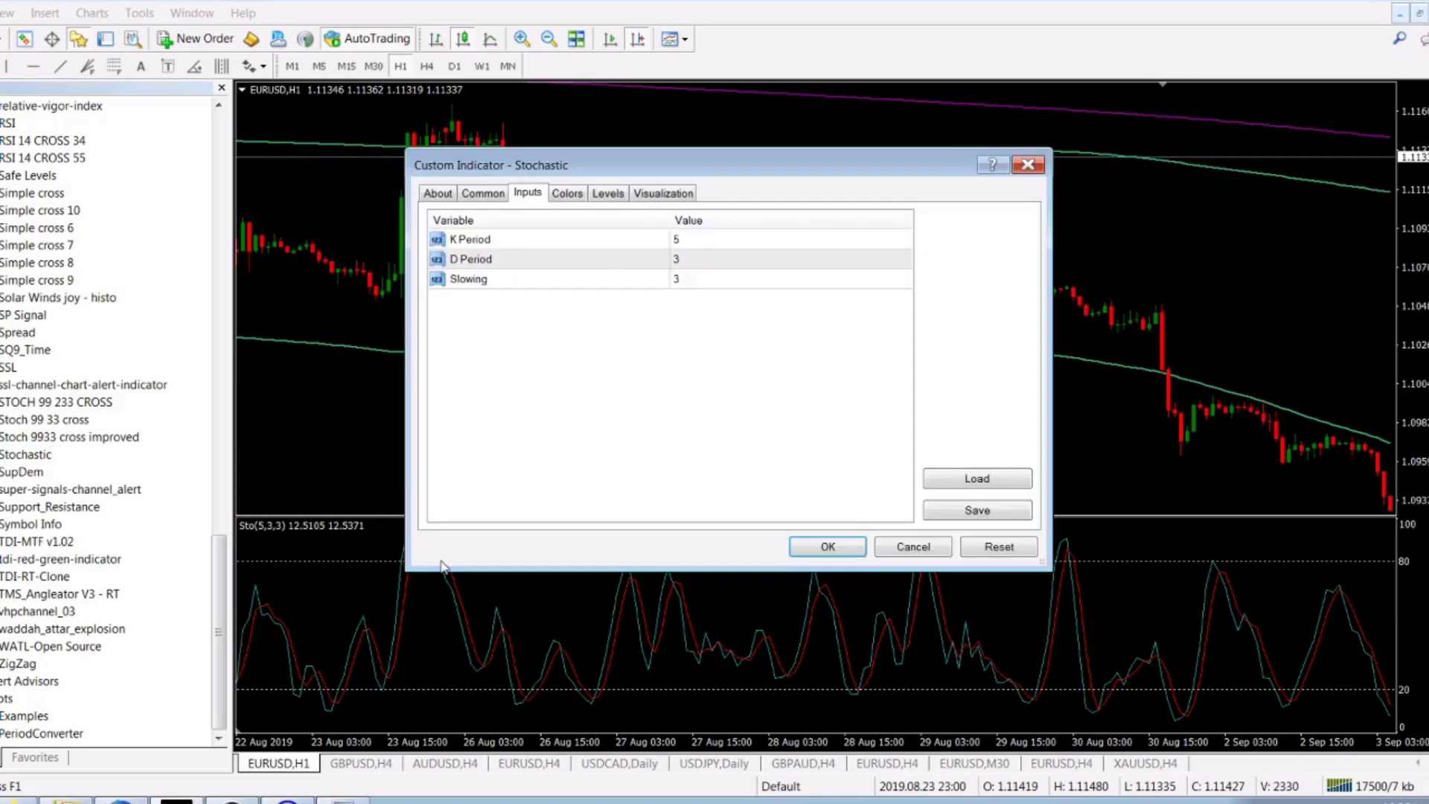
{"action": "double_click", "coordinate": [693, 239]}
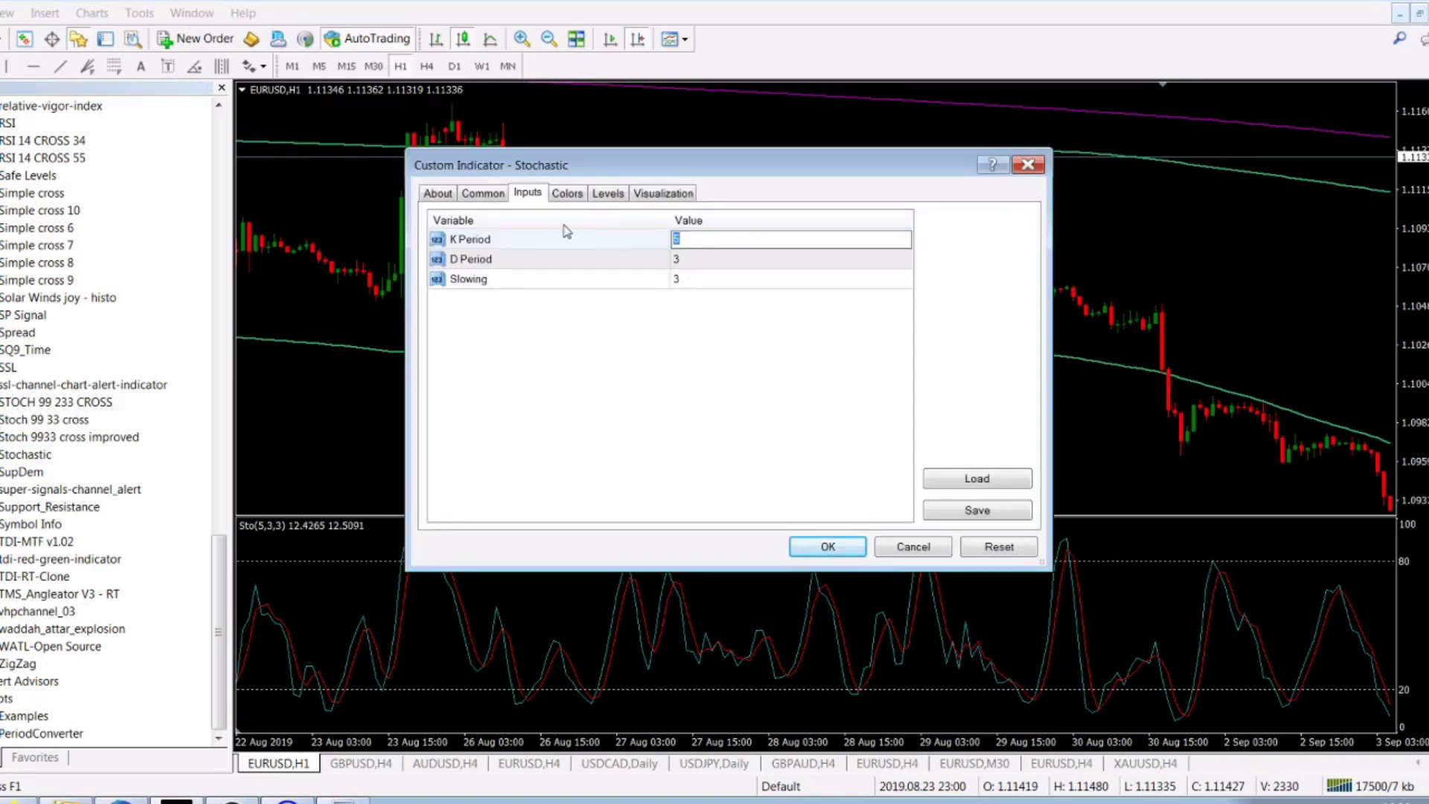
{"action": "type", "text": "111"}
{"action": "double_click", "coordinate": [680, 260]}
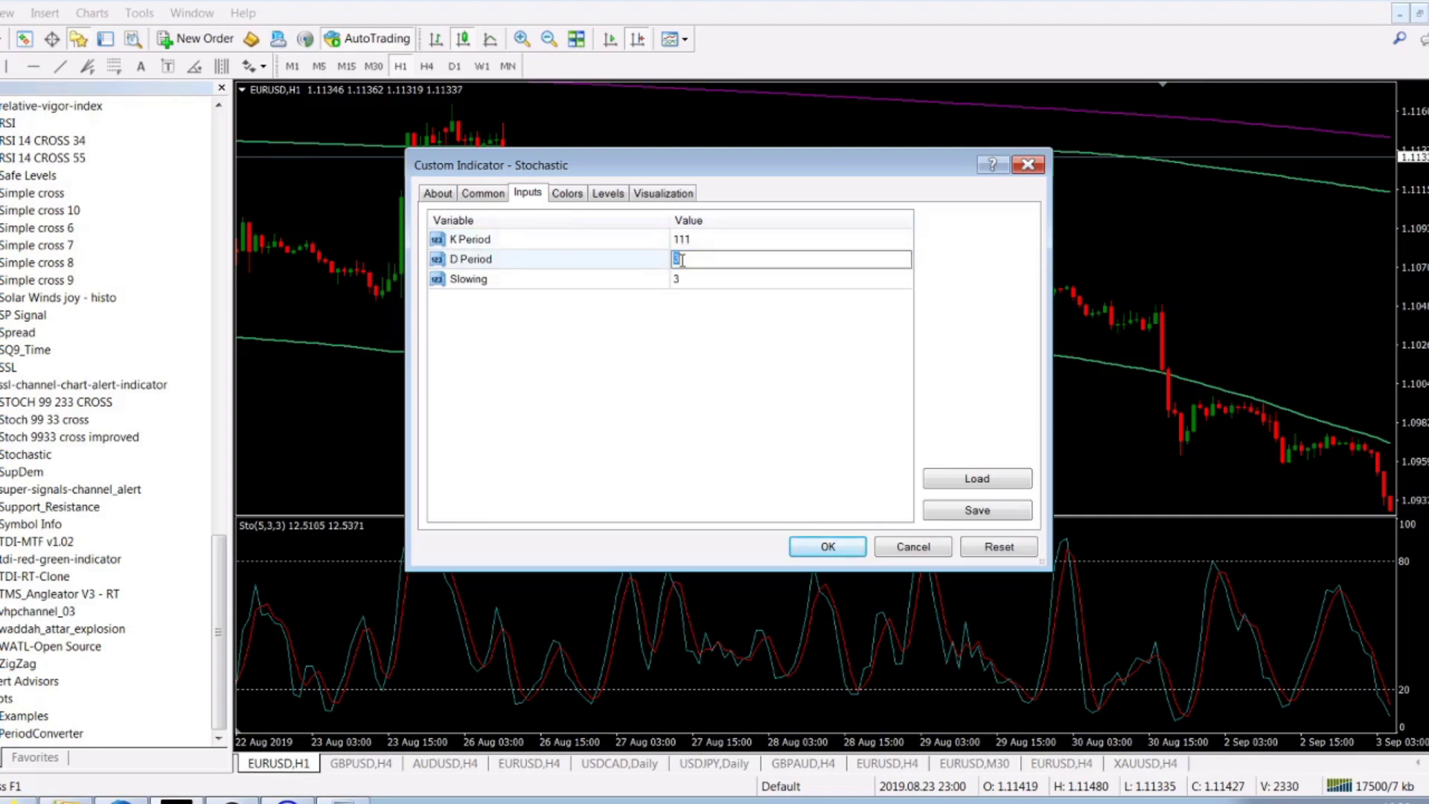
{"action": "type", "text": "12"}
{"action": "double_click", "coordinate": [679, 280]}
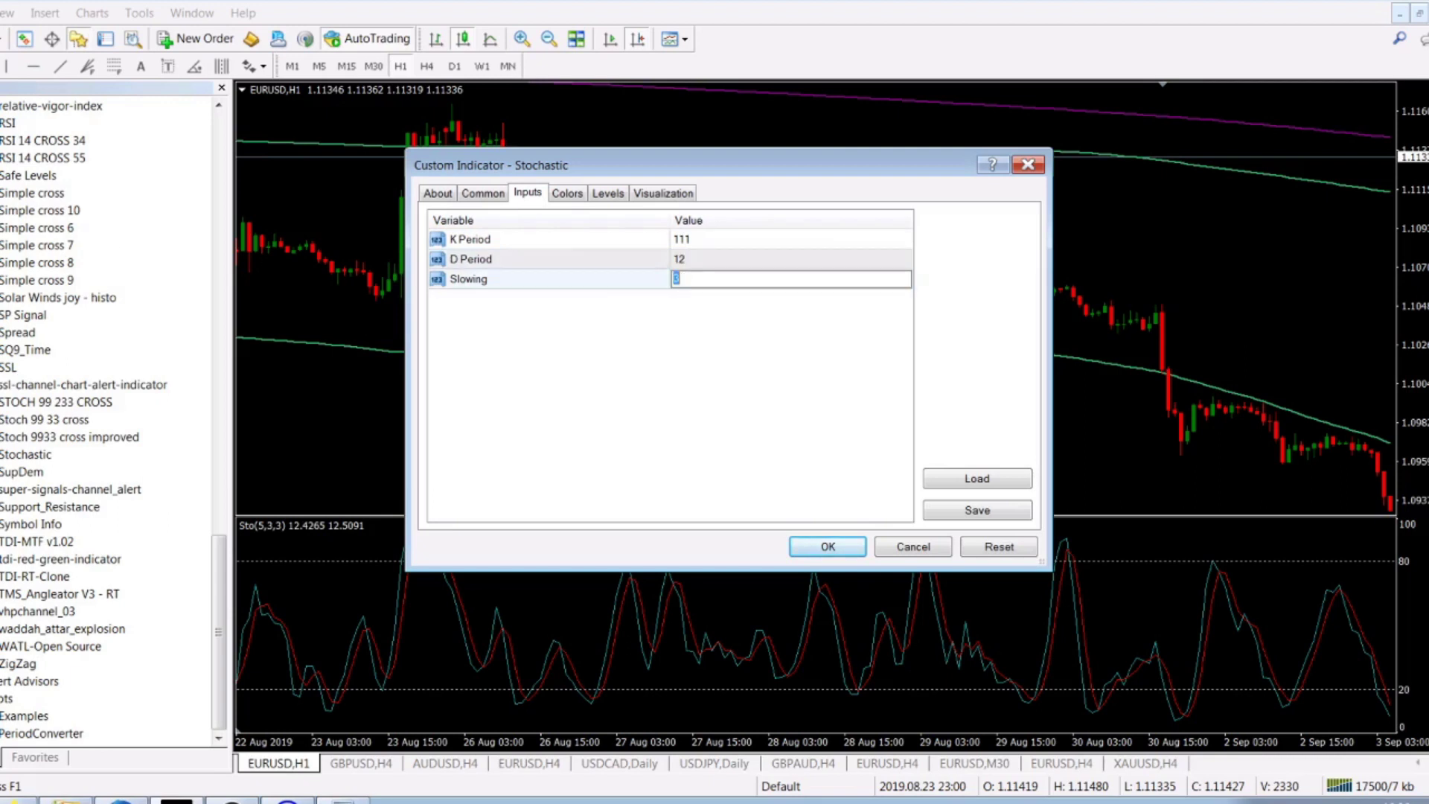
{"action": "type", "text": "12"}
{"action": "left_click", "coordinate": [827, 546]}
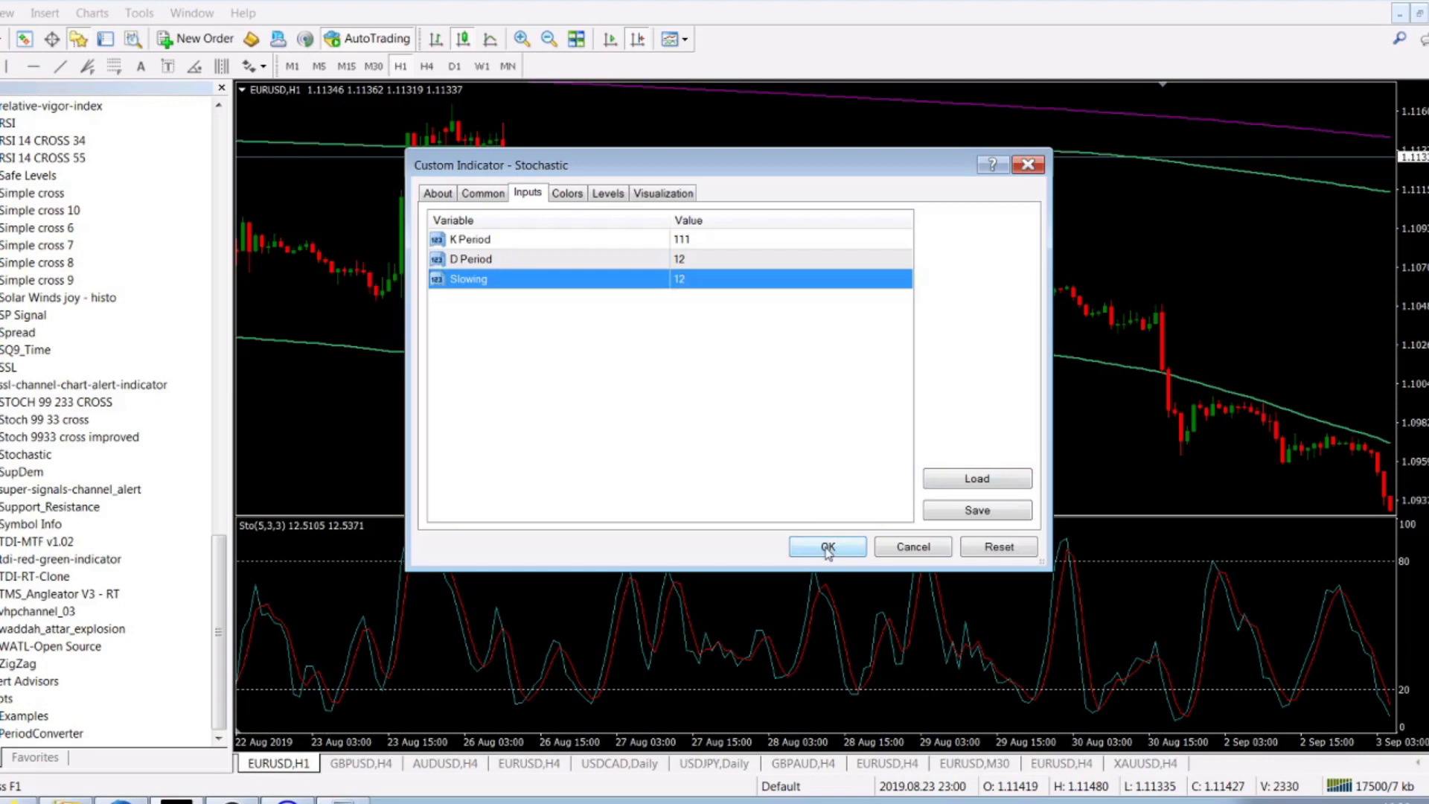
{"action": "left_click", "coordinate": [828, 548]}
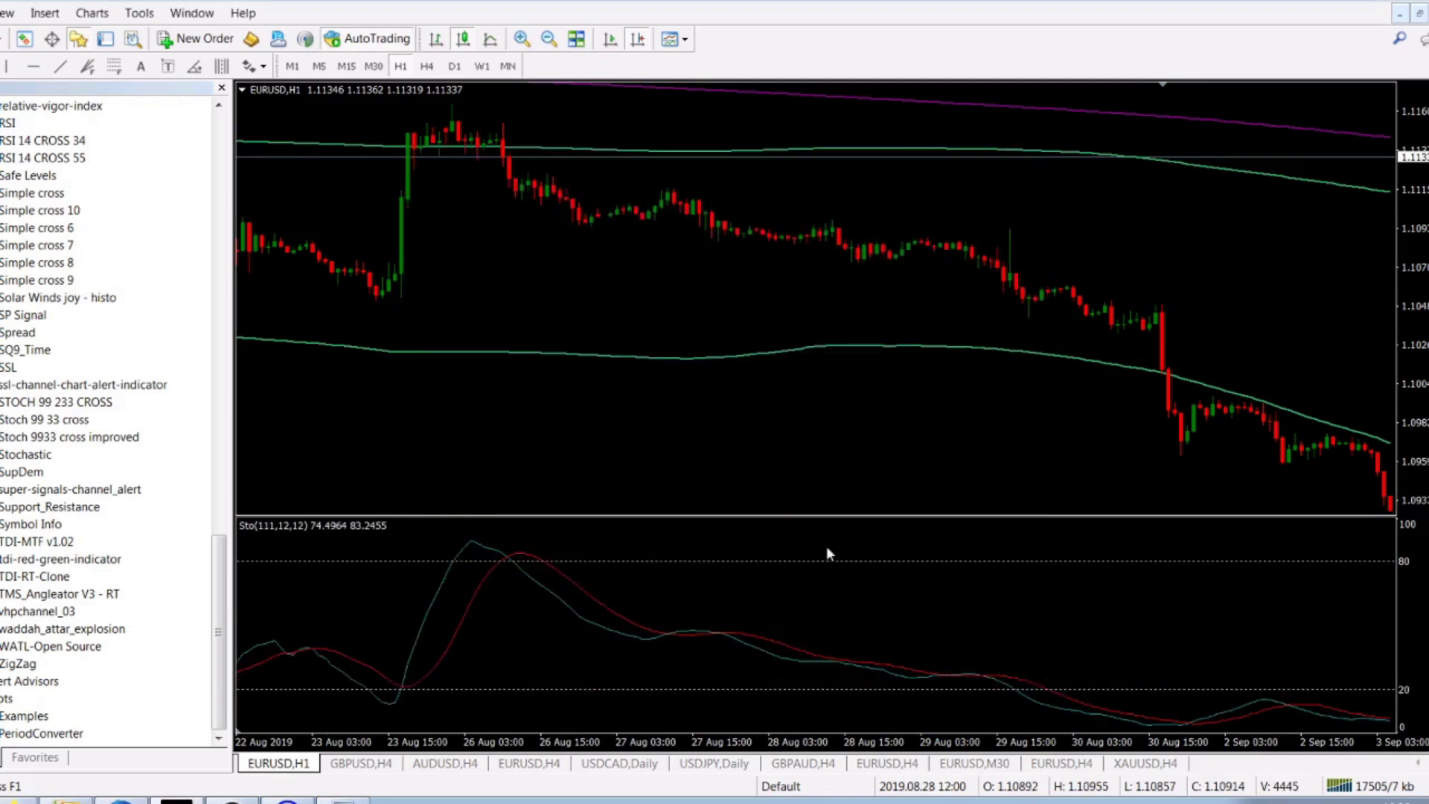
Step: Close the Navigator and pan the chart to the late-August to early-September bars
{"action": "left_click", "coordinate": [222, 89]}
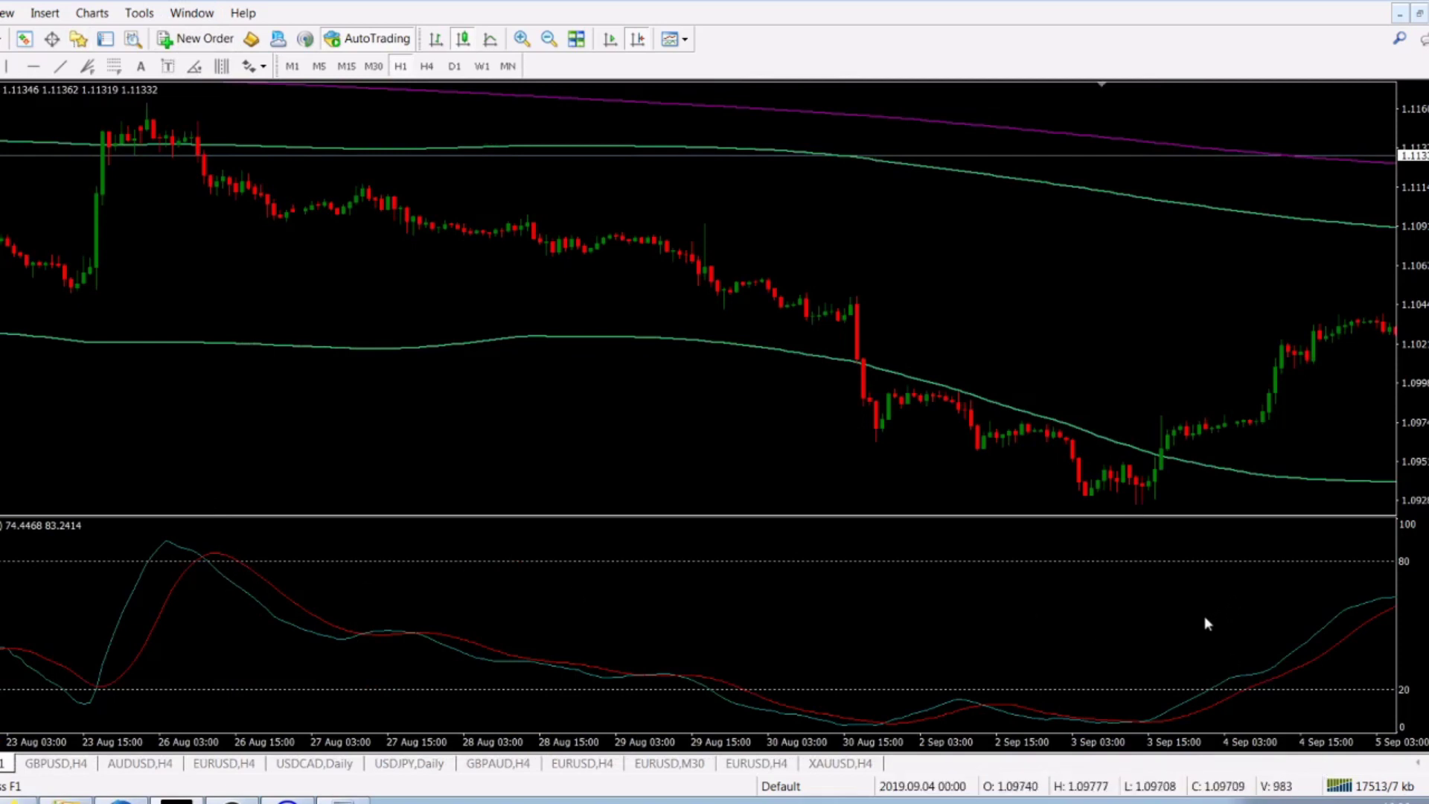
{"action": "left_click_drag", "start_coordinate": [1172, 265], "coordinate": [572, 235]}
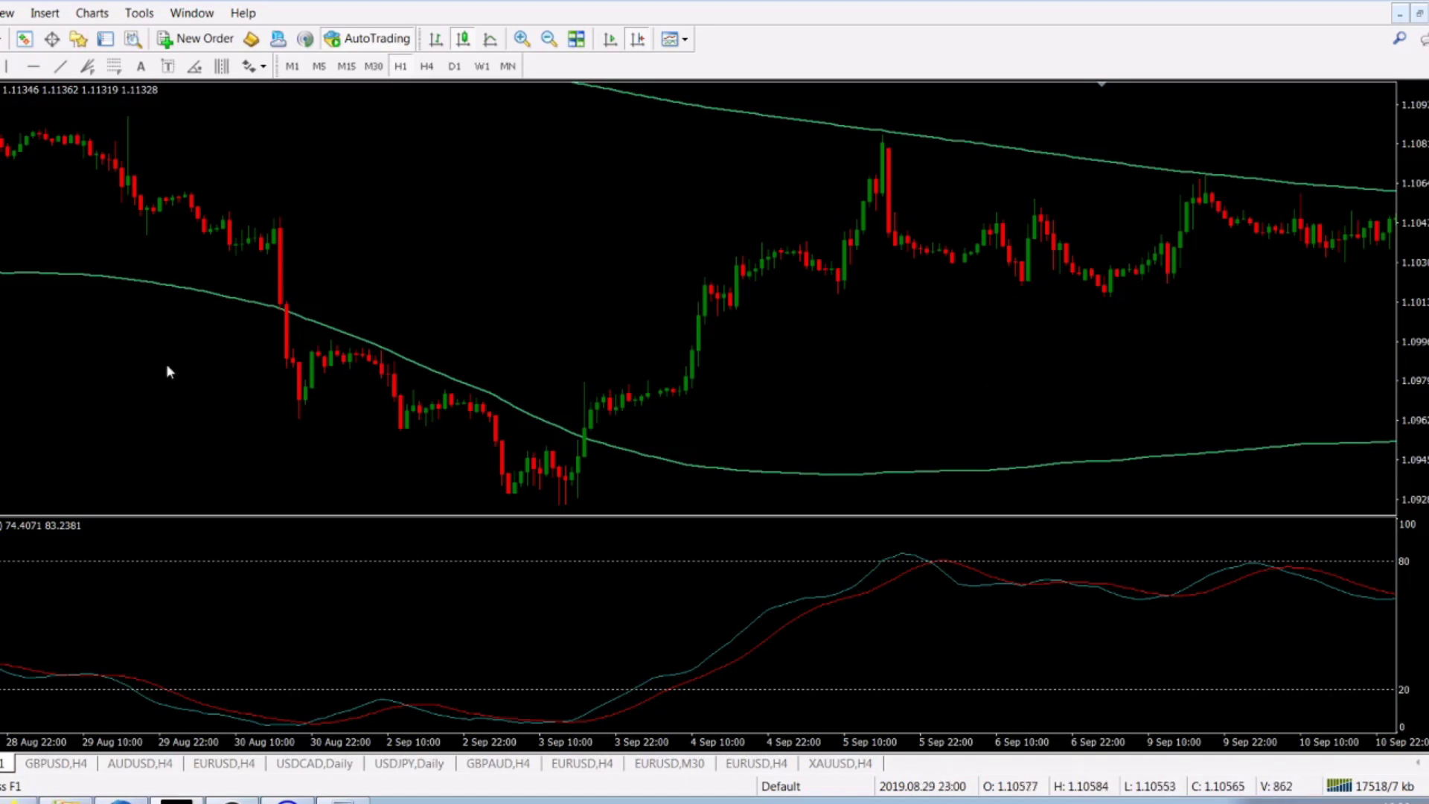
{"action": "right_click", "coordinate": [932, 564]}
Step: Delete the Stochastic indicator and zoom out twice to show more bars
{"action": "left_click", "coordinate": [983, 596]}
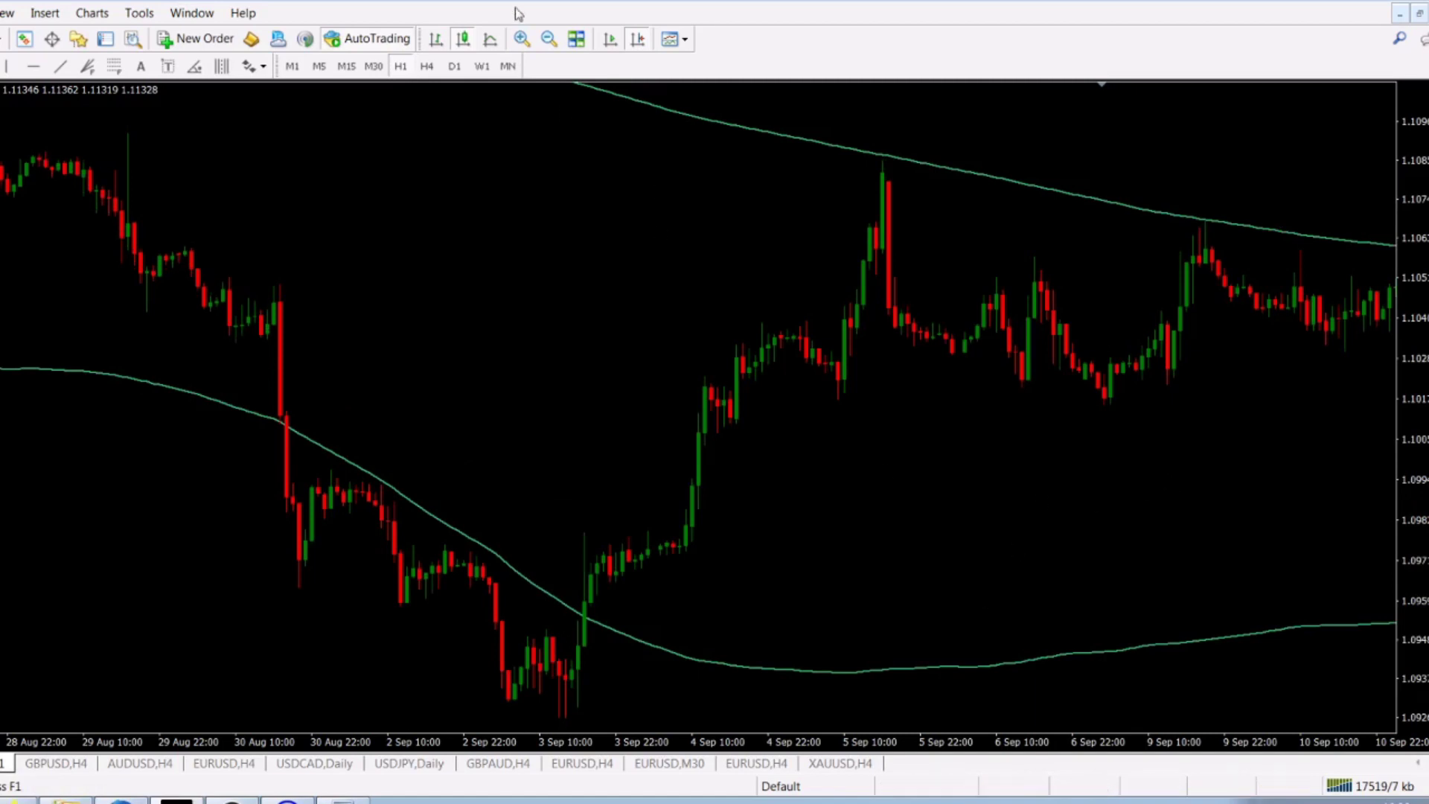
{"action": "left_click", "coordinate": [548, 39]}
{"action": "left_click", "coordinate": [548, 39]}
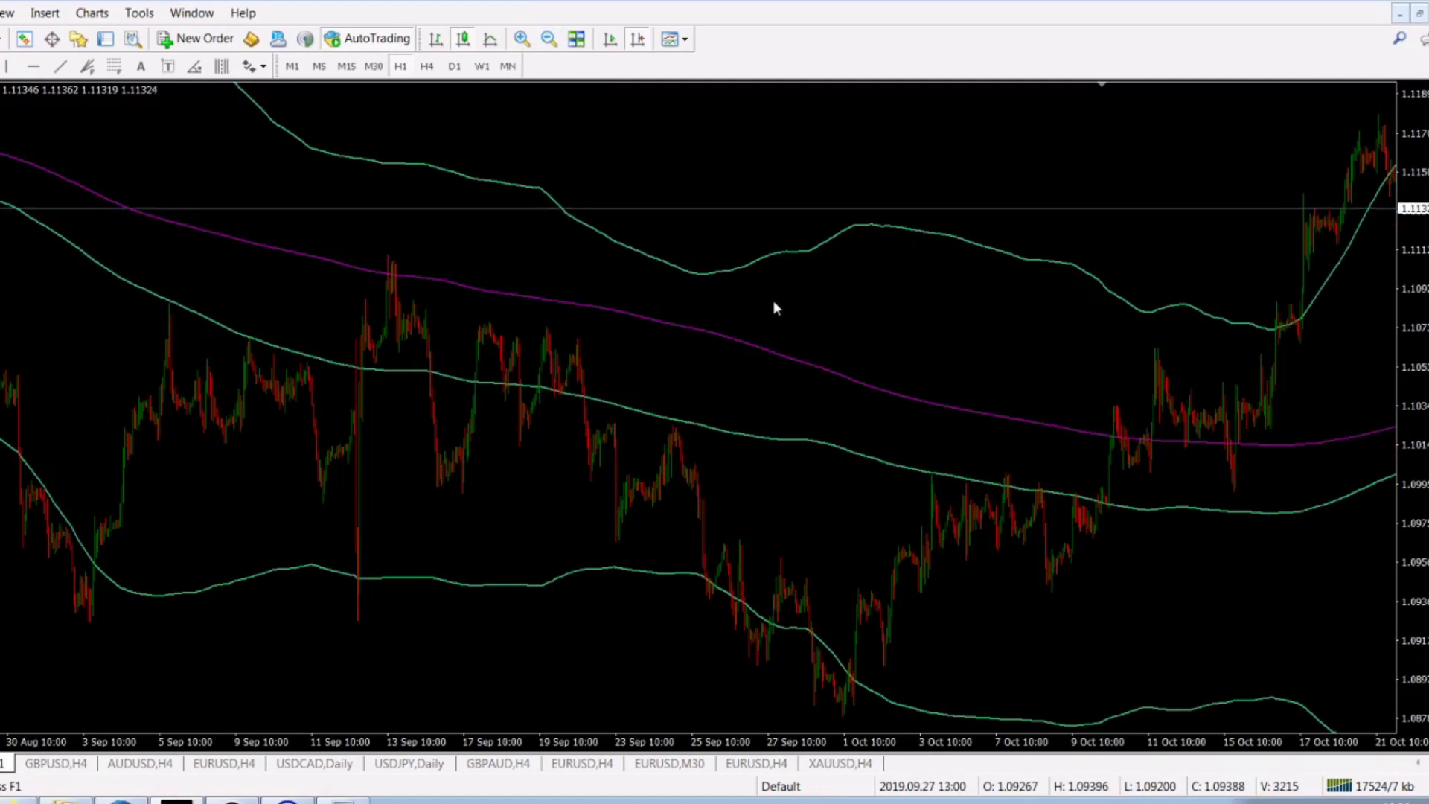
Step: Try the H4, M30 and M15 timeframes, then return to H4 showing May to November
{"action": "left_click", "coordinate": [427, 67]}
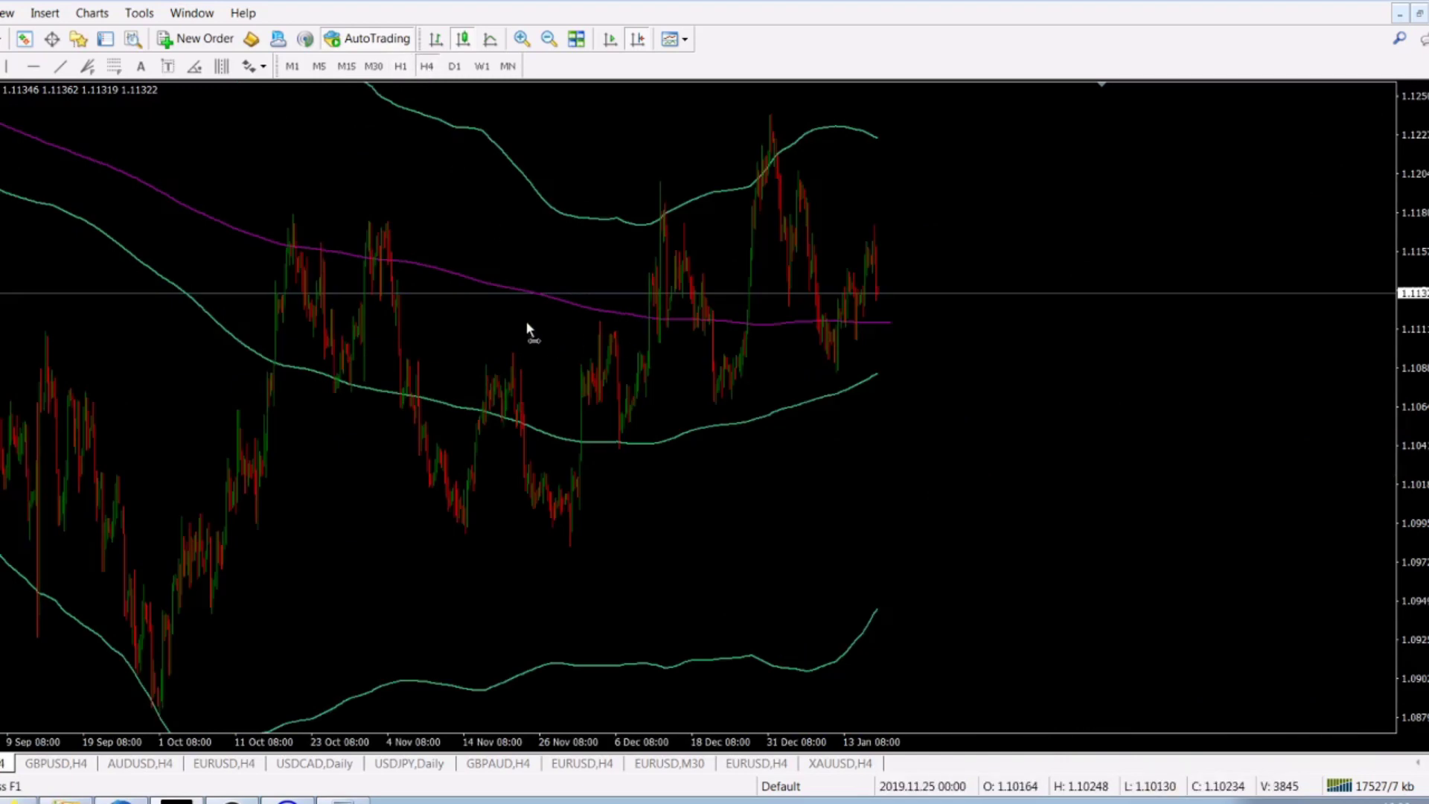
{"action": "scroll", "coordinate": [648, 317], "scroll_direction": "down", "scroll_amount": 5}
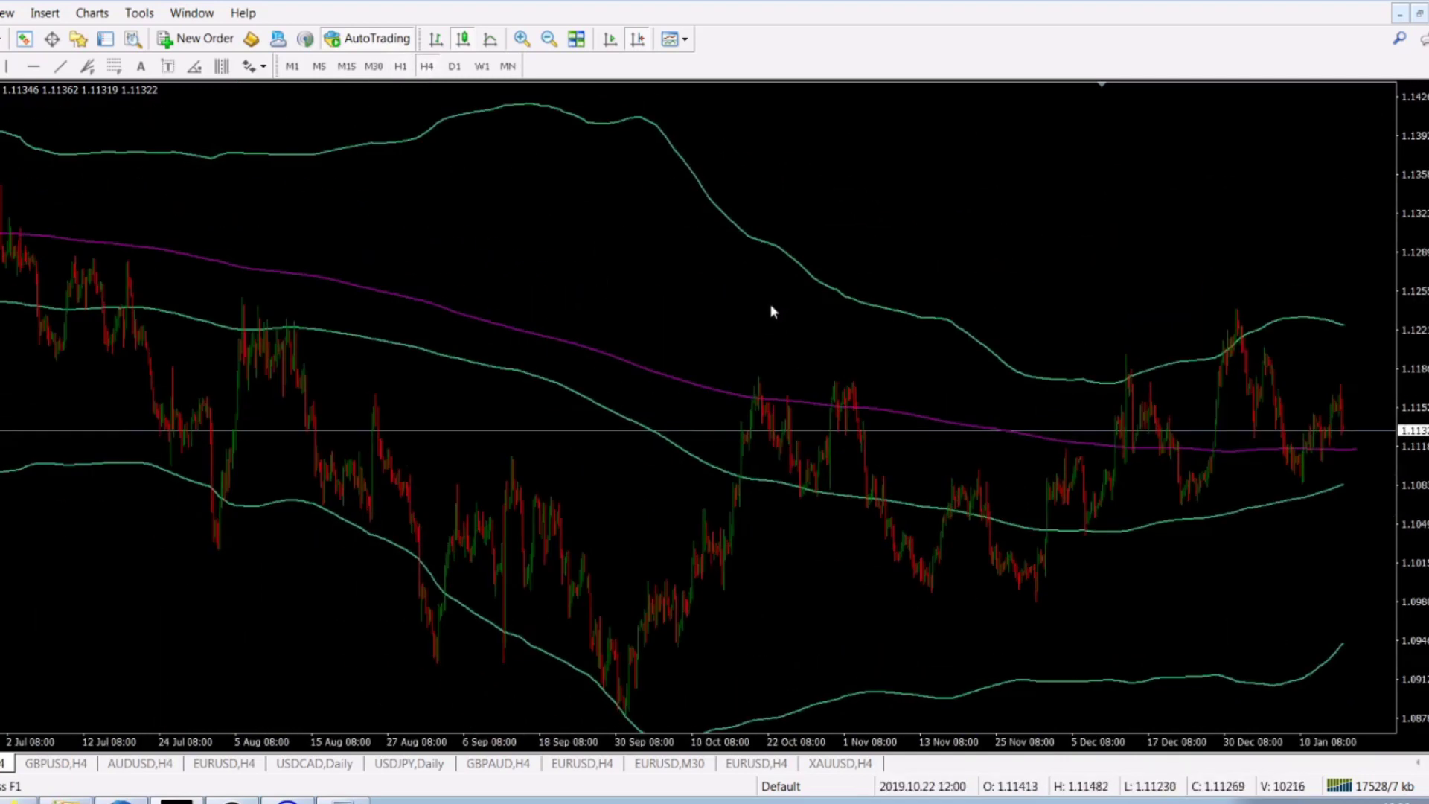
{"action": "left_click", "coordinate": [373, 66]}
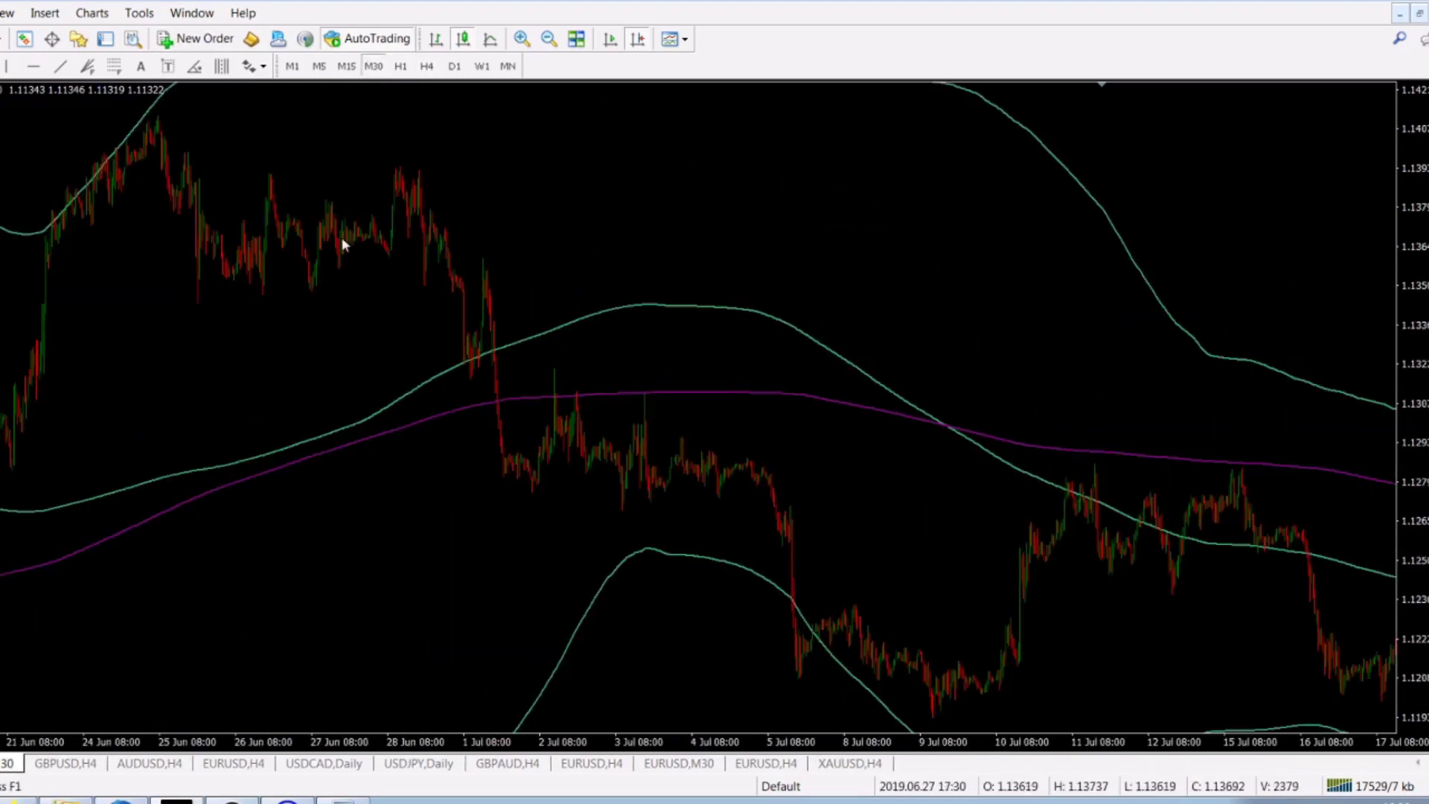
{"action": "left_click_drag", "start_coordinate": [355, 239], "coordinate": [559, 216]}
{"action": "scroll", "coordinate": [596, 227], "scroll_direction": "down", "scroll_amount": 8}
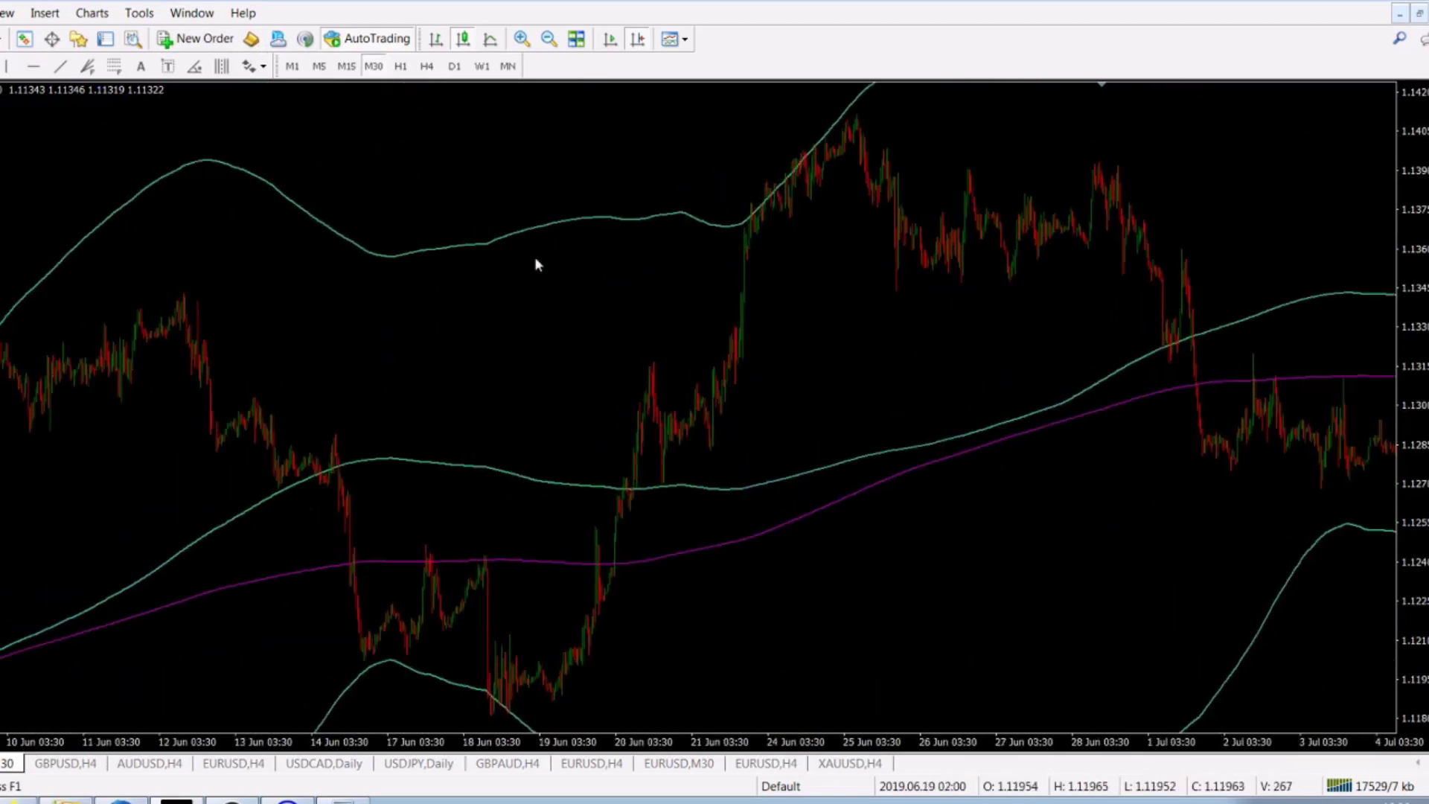
{"action": "left_click", "coordinate": [346, 67]}
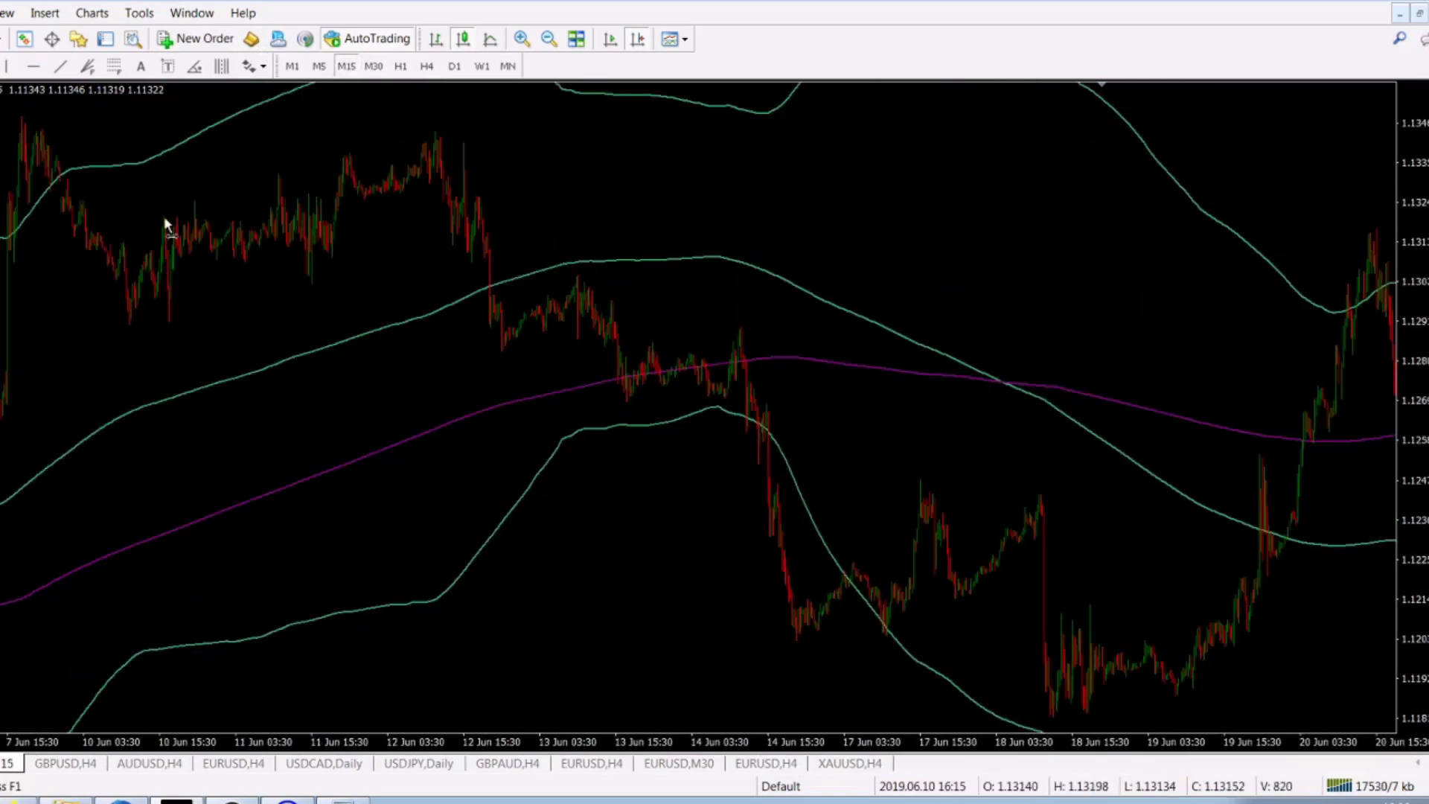
{"action": "left_click_drag", "start_coordinate": [164, 218], "coordinate": [450, 209]}
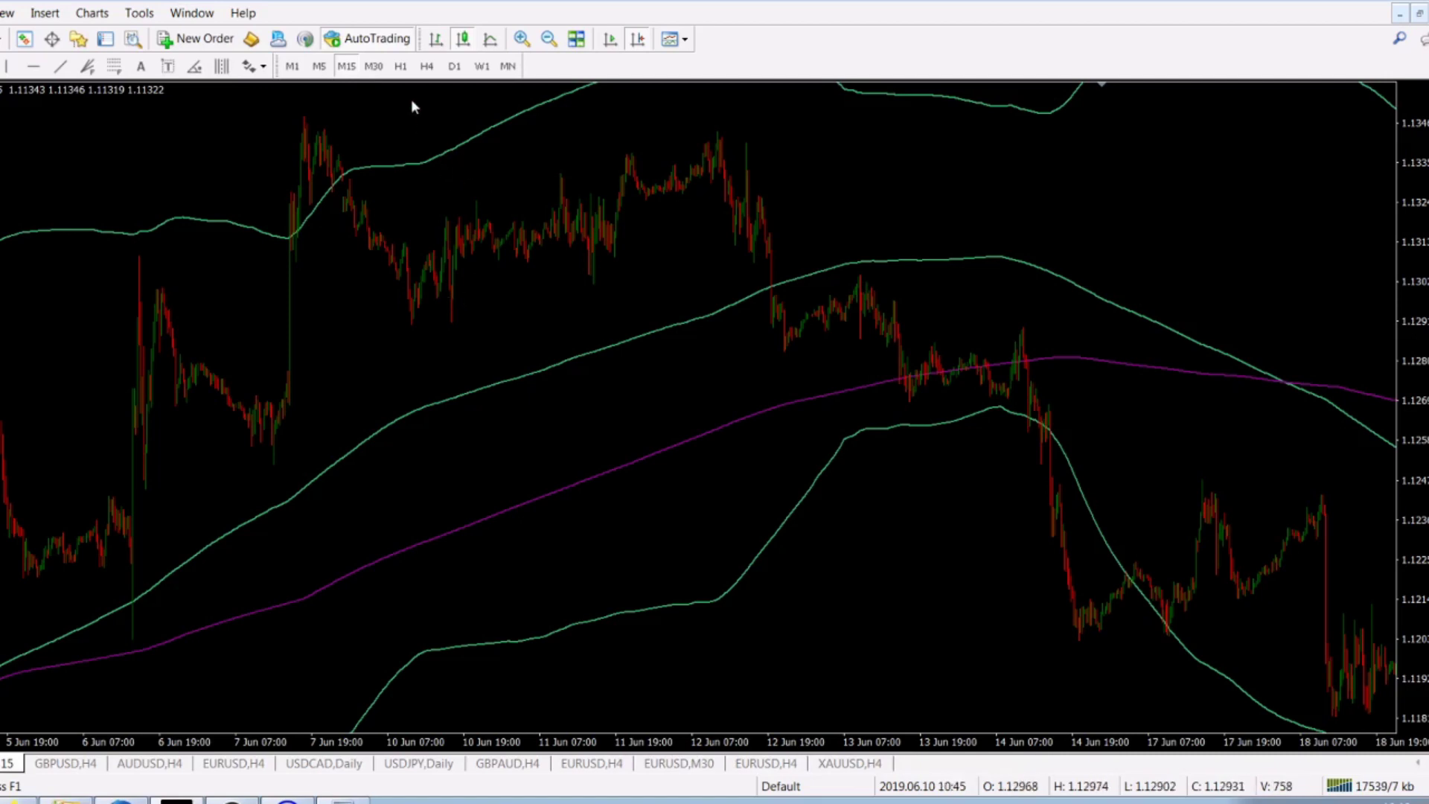
{"action": "left_click", "coordinate": [426, 66]}
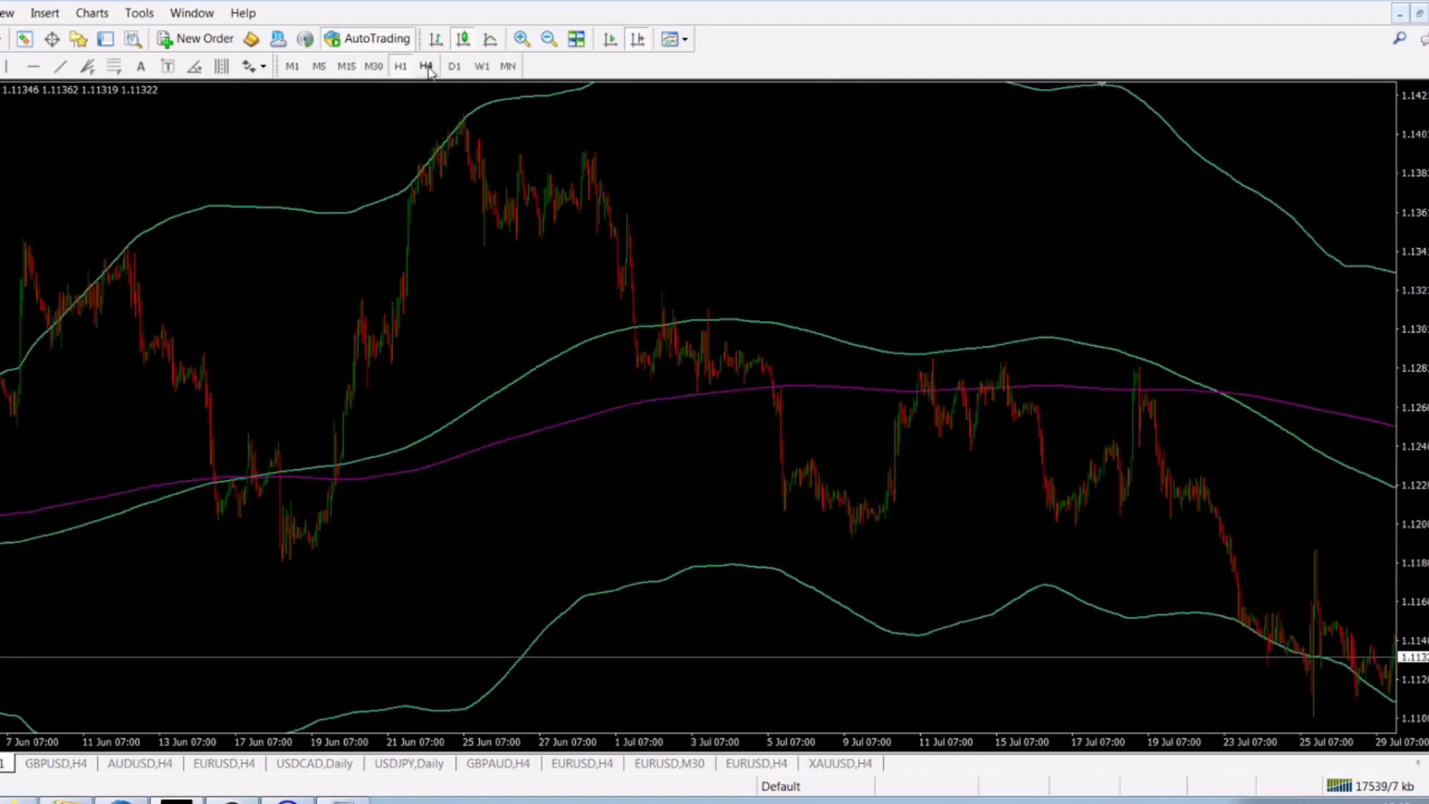
{"action": "left_click_drag", "start_coordinate": [447, 230], "coordinate": [658, 285]}
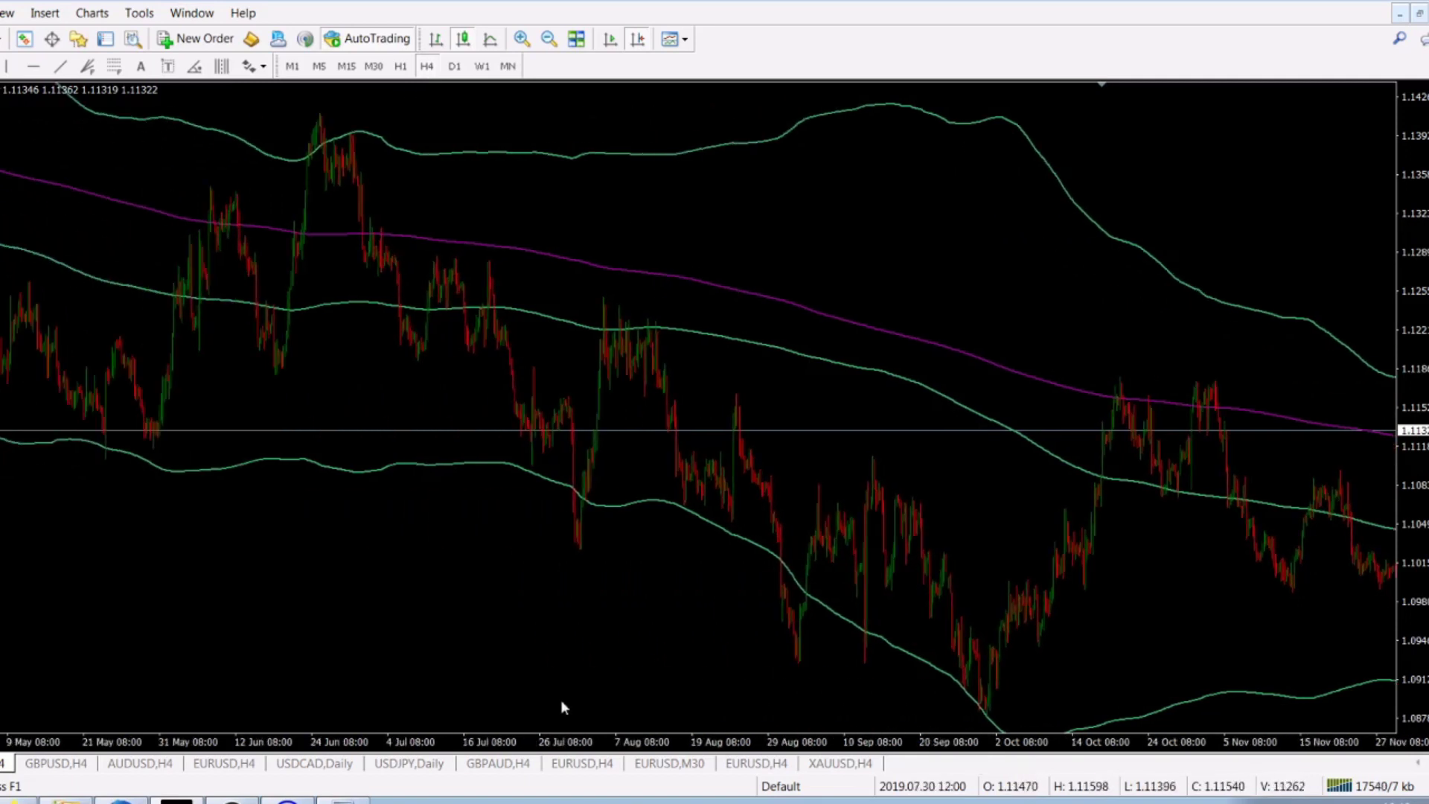
Step: Pan through earlier H4 history, then switch to M30 showing 2 to 26 April
{"action": "left_click_drag", "start_coordinate": [137, 600], "coordinate": [601, 603]}
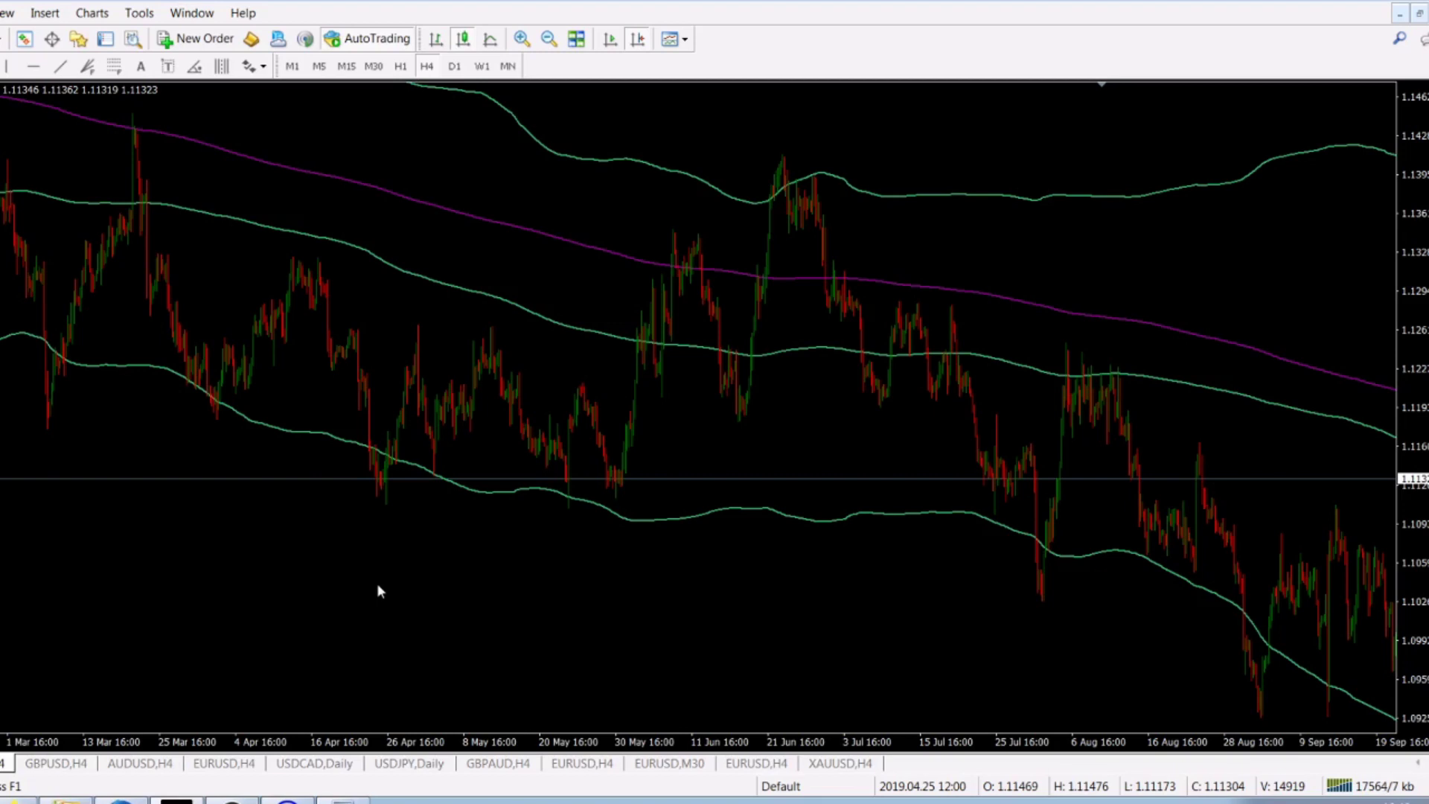
{"action": "left_click_drag", "start_coordinate": [246, 358], "coordinate": [971, 501]}
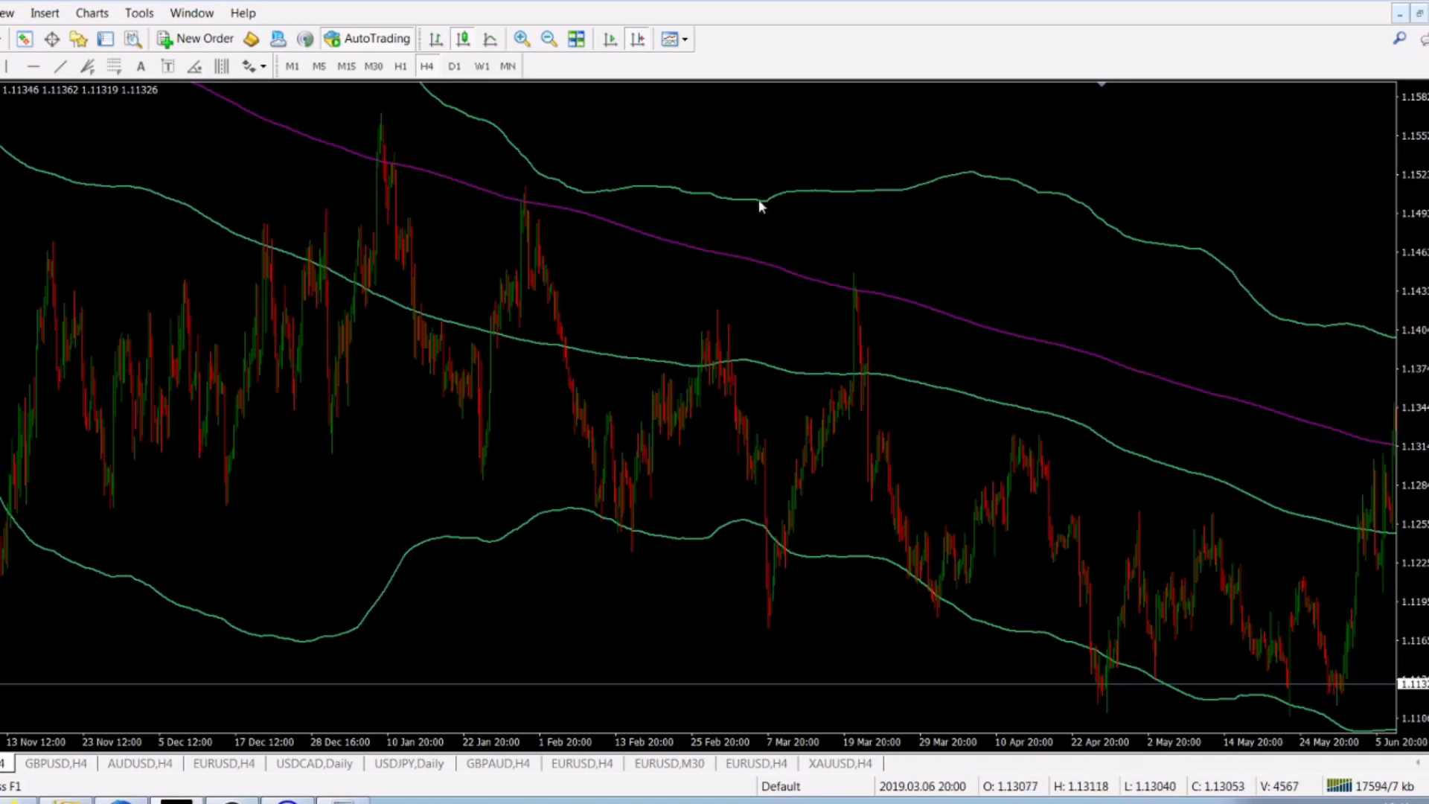
{"action": "left_click_drag", "start_coordinate": [1238, 271], "coordinate": [661, 304]}
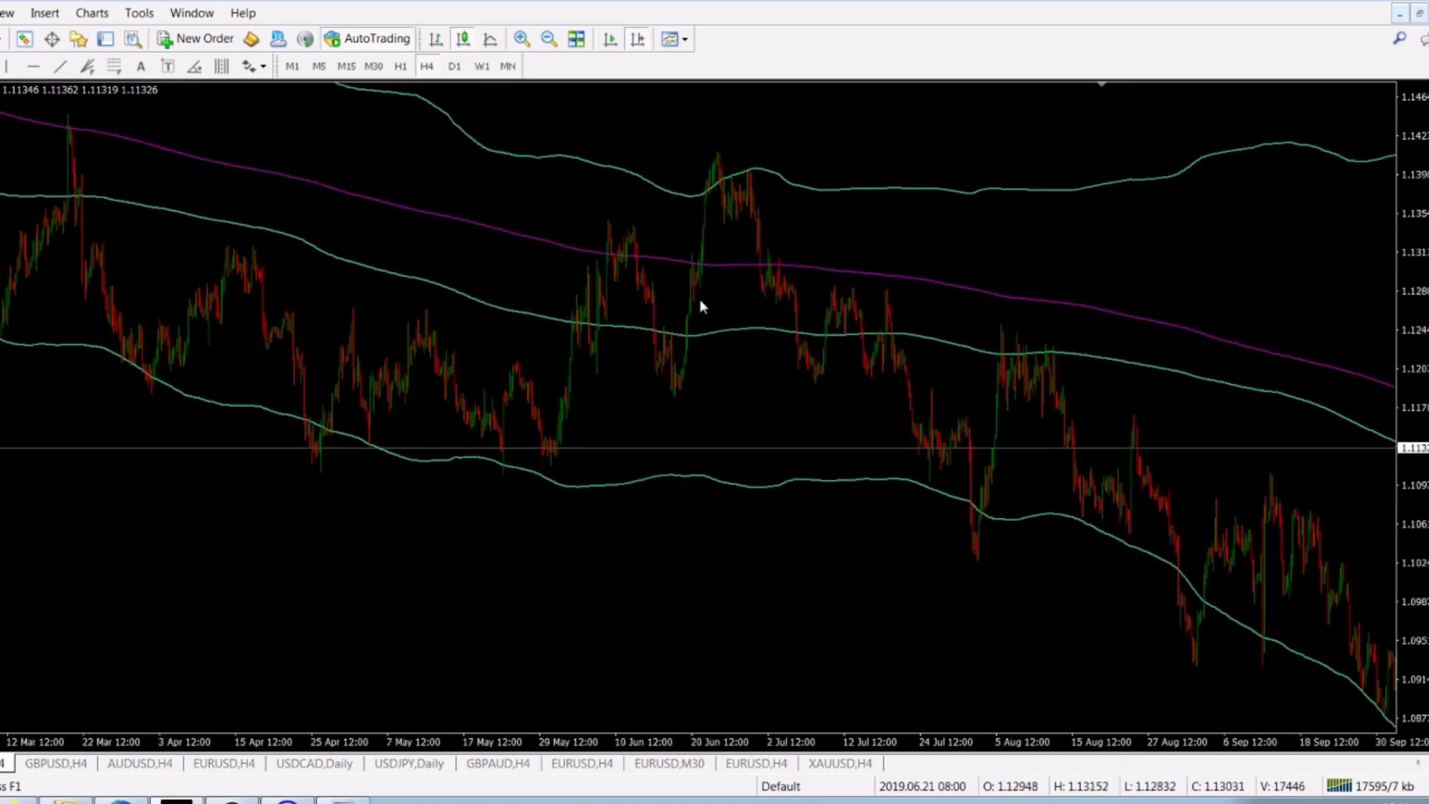
{"action": "scroll", "coordinate": [852, 219], "scroll_direction": "down", "scroll_amount": 5}
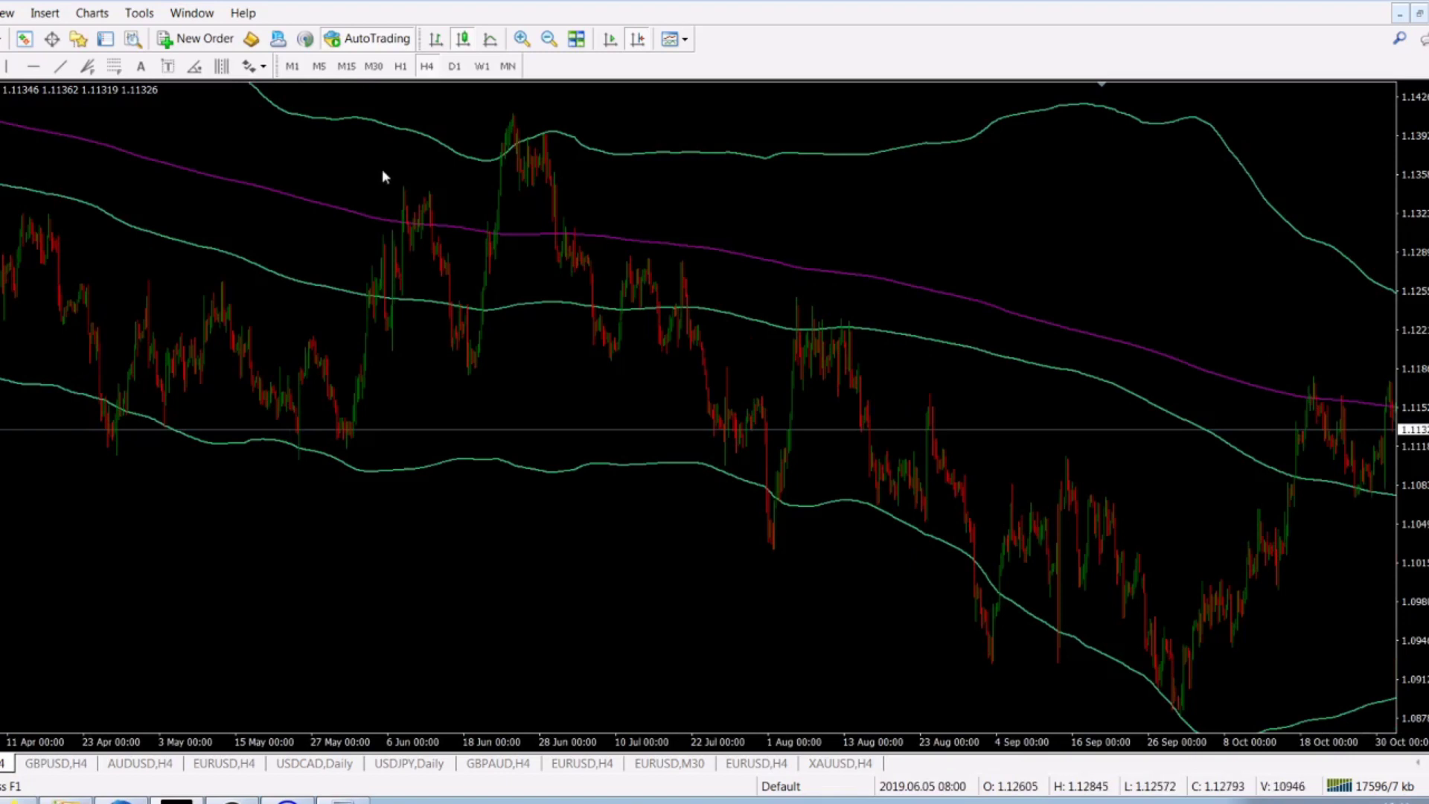
{"action": "left_click", "coordinate": [374, 66]}
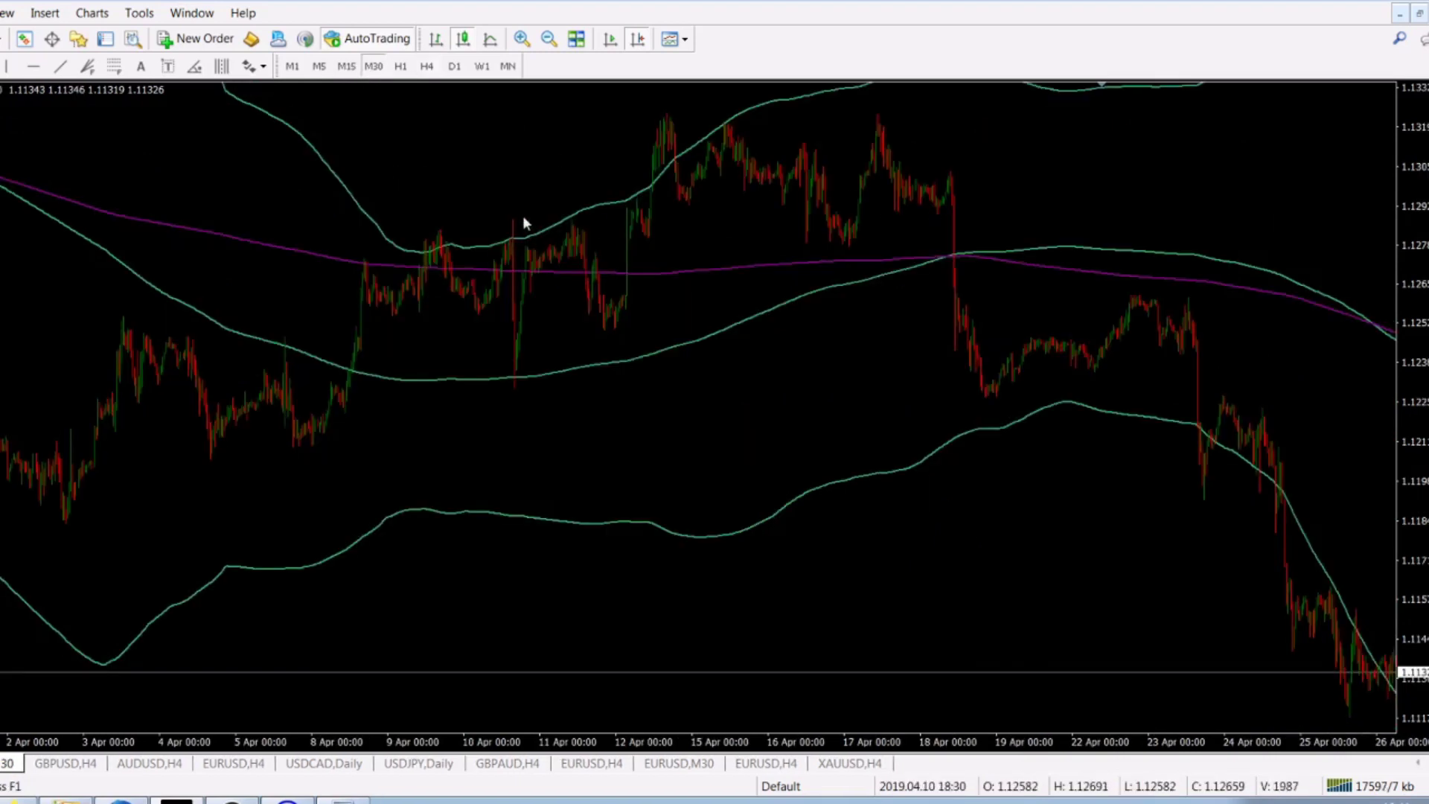
Step: Pan to later April–May bars, switch to H1, and compress the price scale vertically
{"action": "left_click_drag", "start_coordinate": [926, 353], "coordinate": [428, 306]}
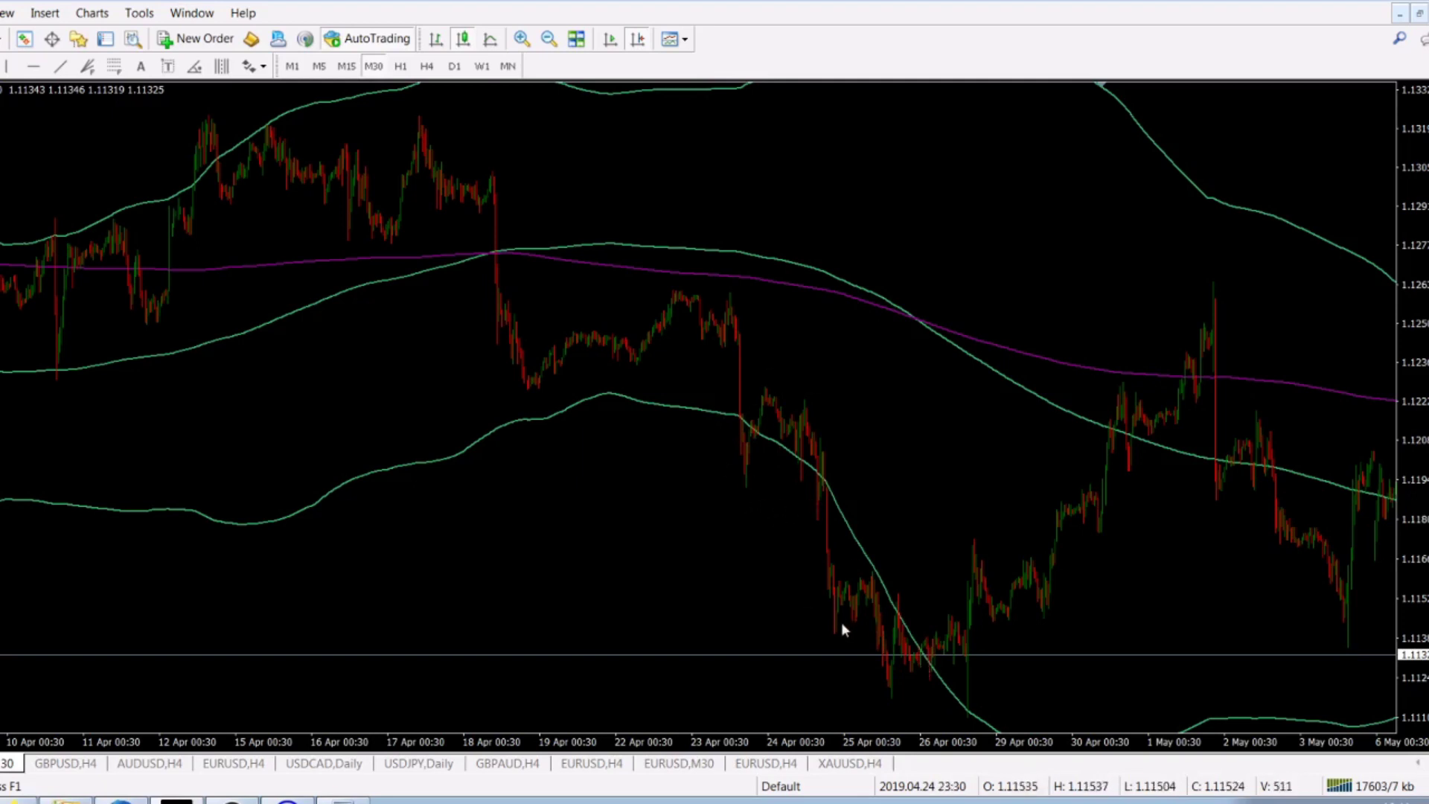
{"action": "left_click_drag", "start_coordinate": [1014, 520], "coordinate": [752, 453]}
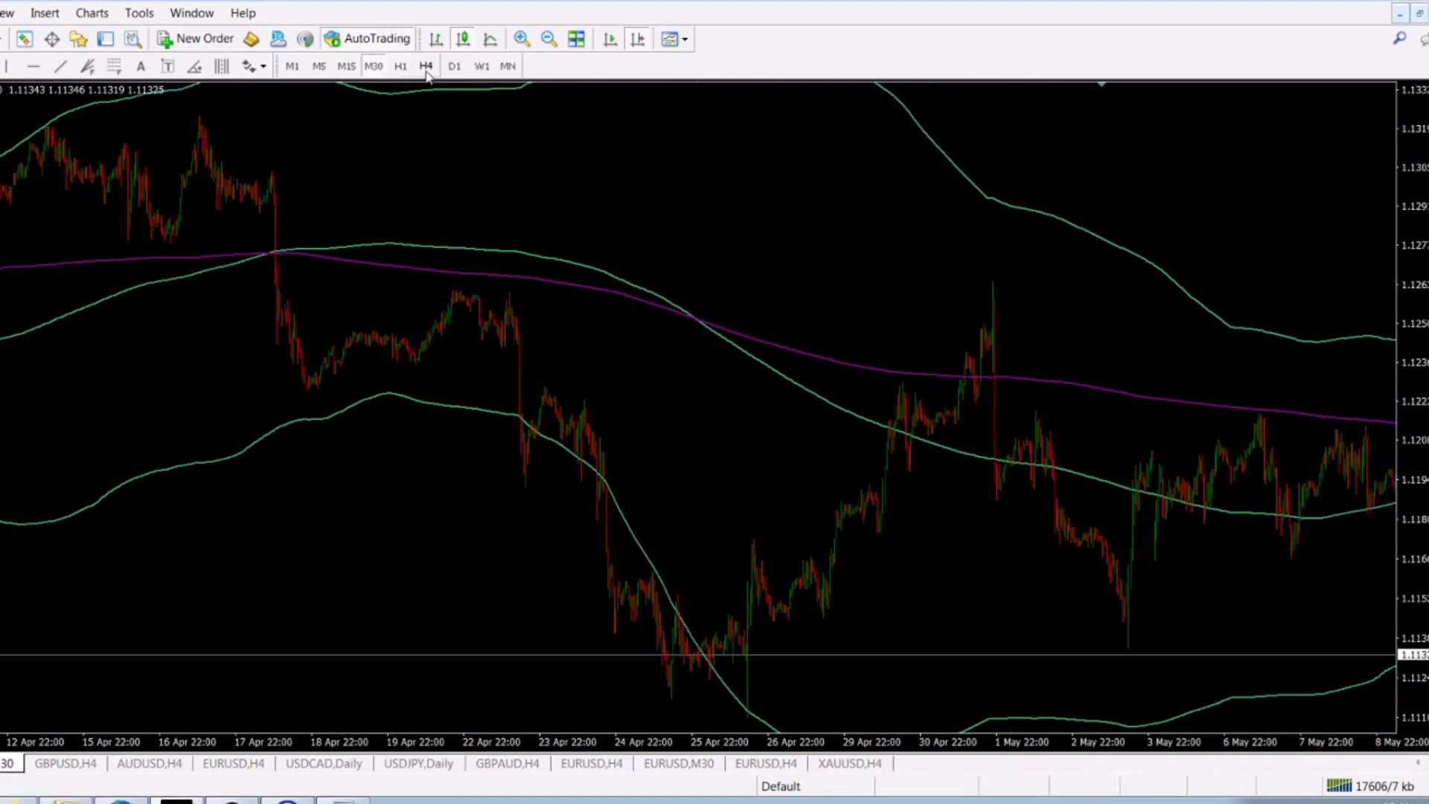
{"action": "left_click", "coordinate": [402, 68]}
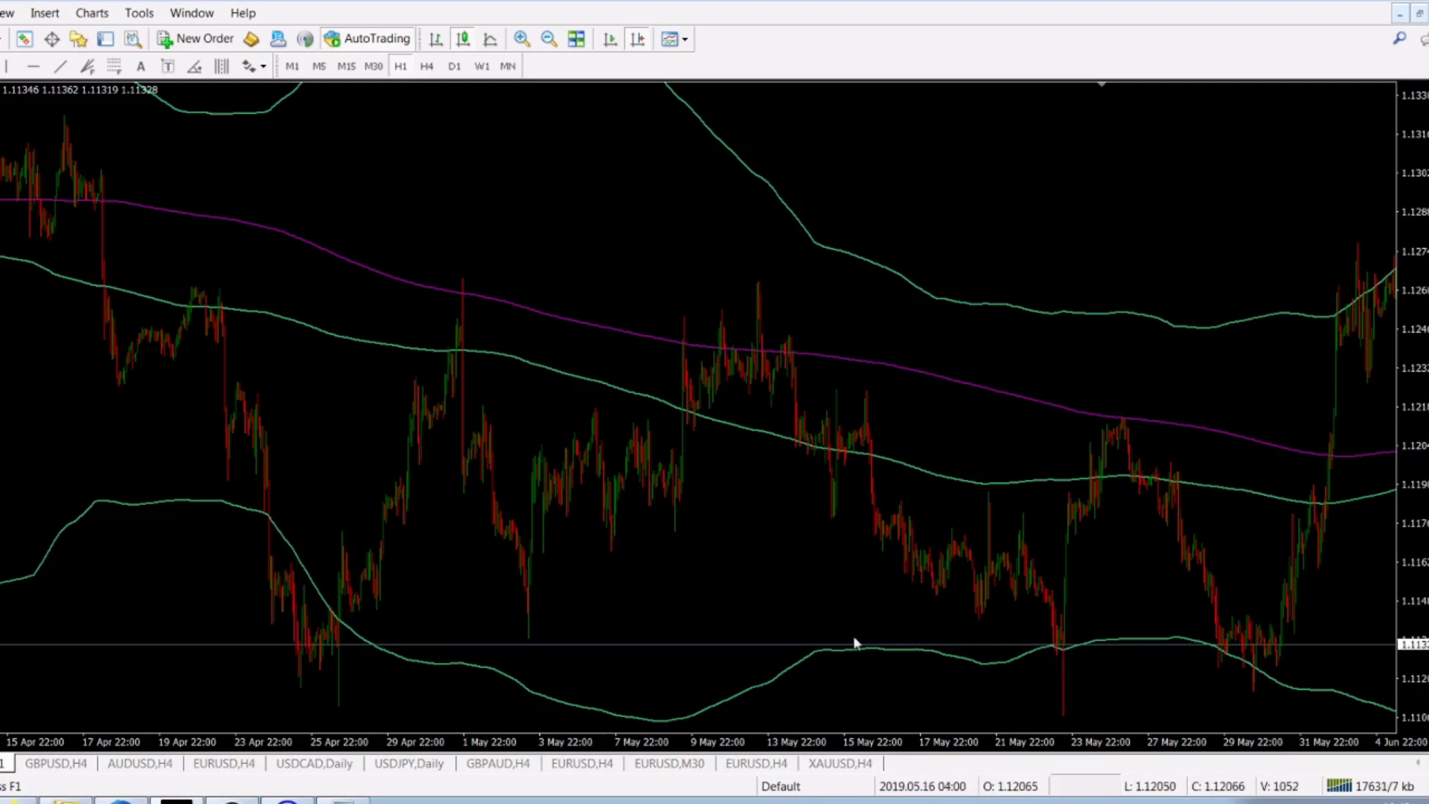
{"action": "left_click_drag", "start_coordinate": [1411, 372], "coordinate": [1411, 402]}
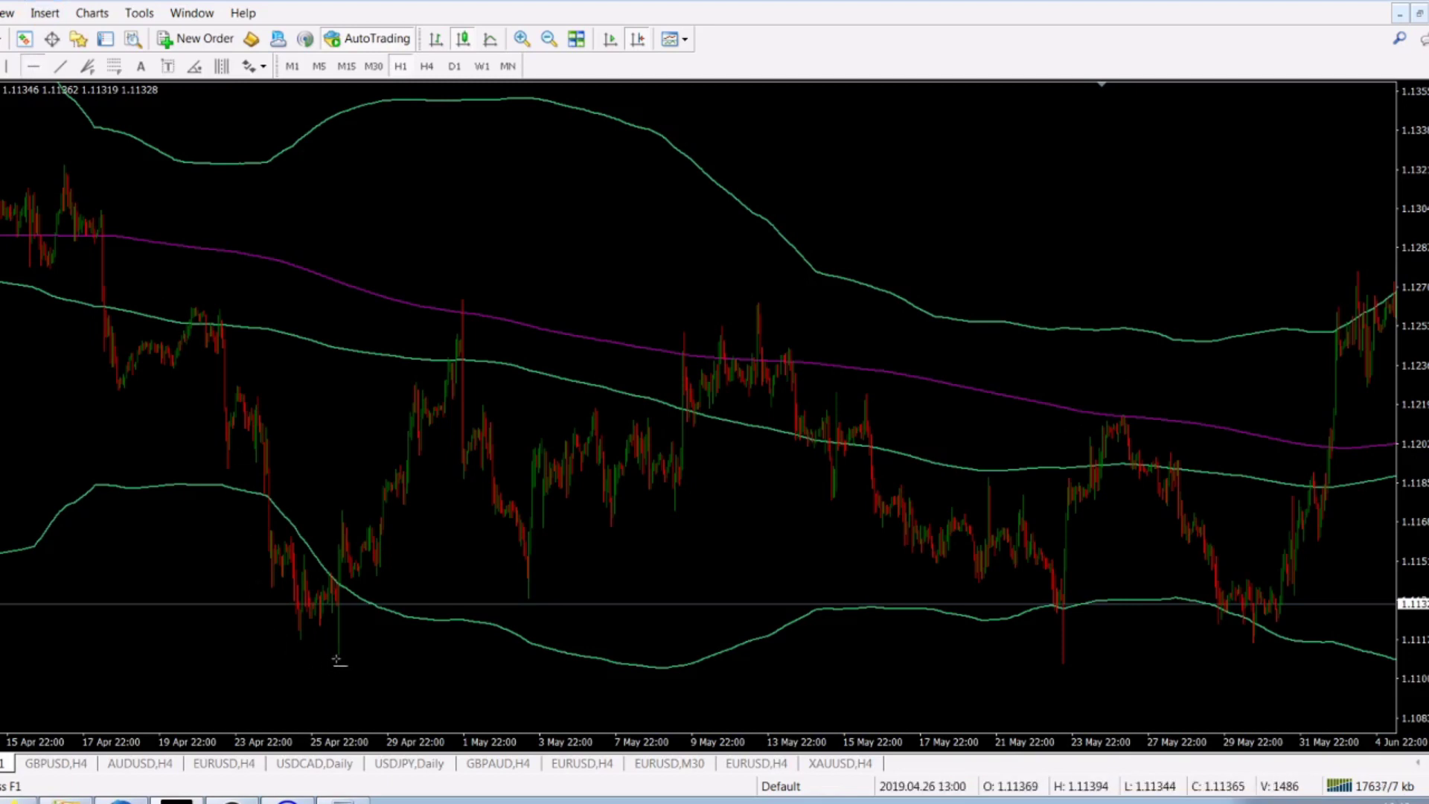
Step: Place horizontal lines near 1.110 and 1.135
{"action": "left_click", "coordinate": [663, 679]}
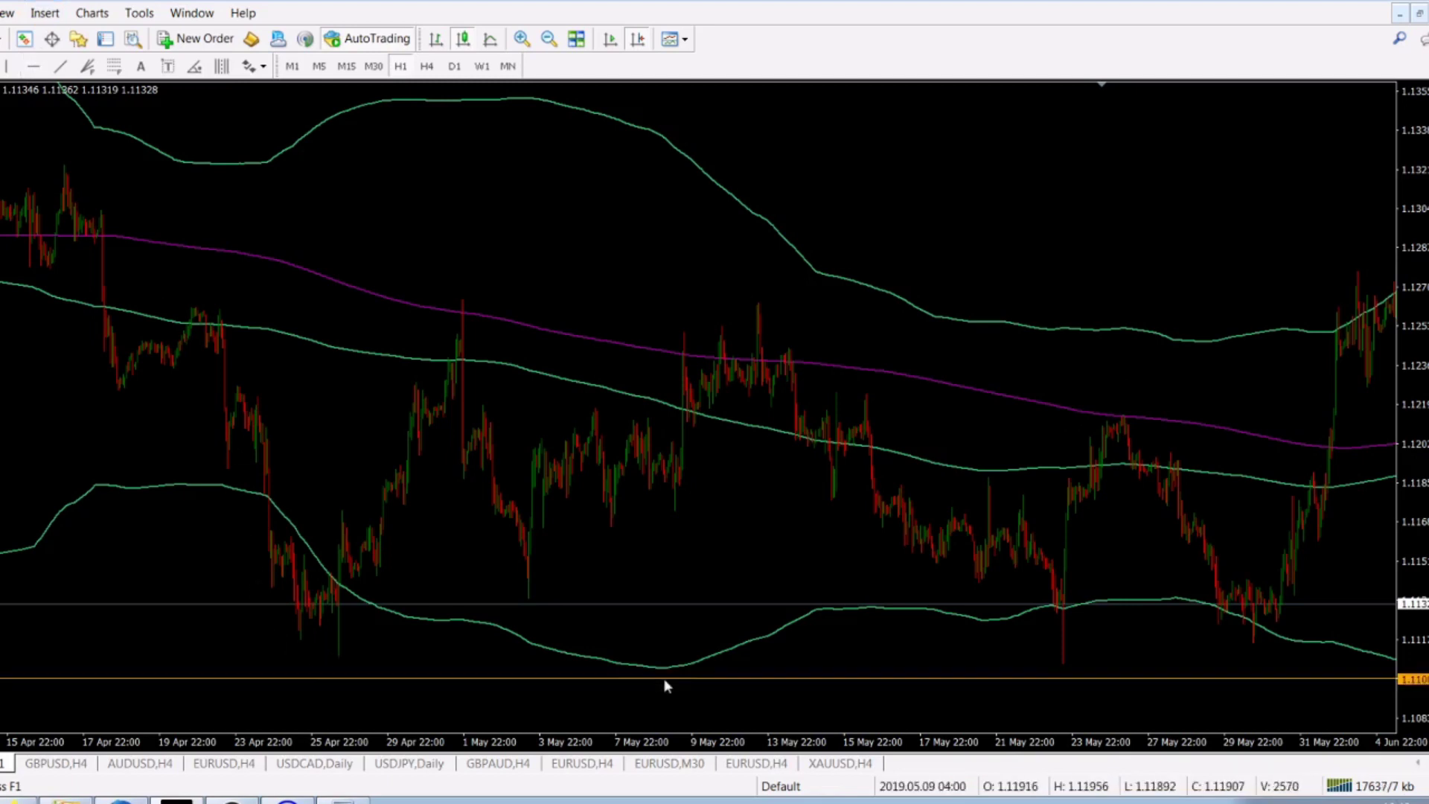
{"action": "left_click_drag", "start_coordinate": [663, 677], "coordinate": [661, 673]}
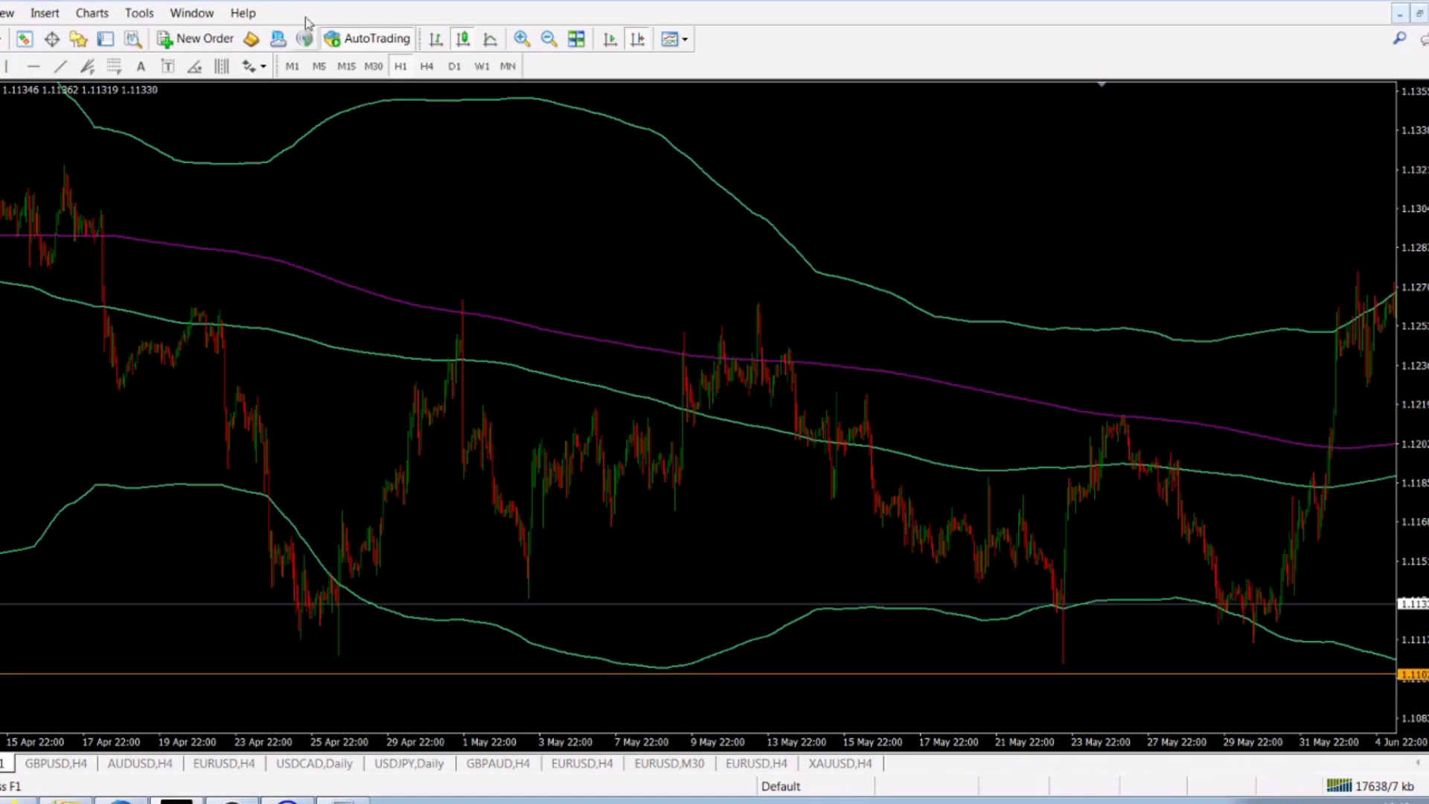
{"action": "left_click", "coordinate": [31, 67]}
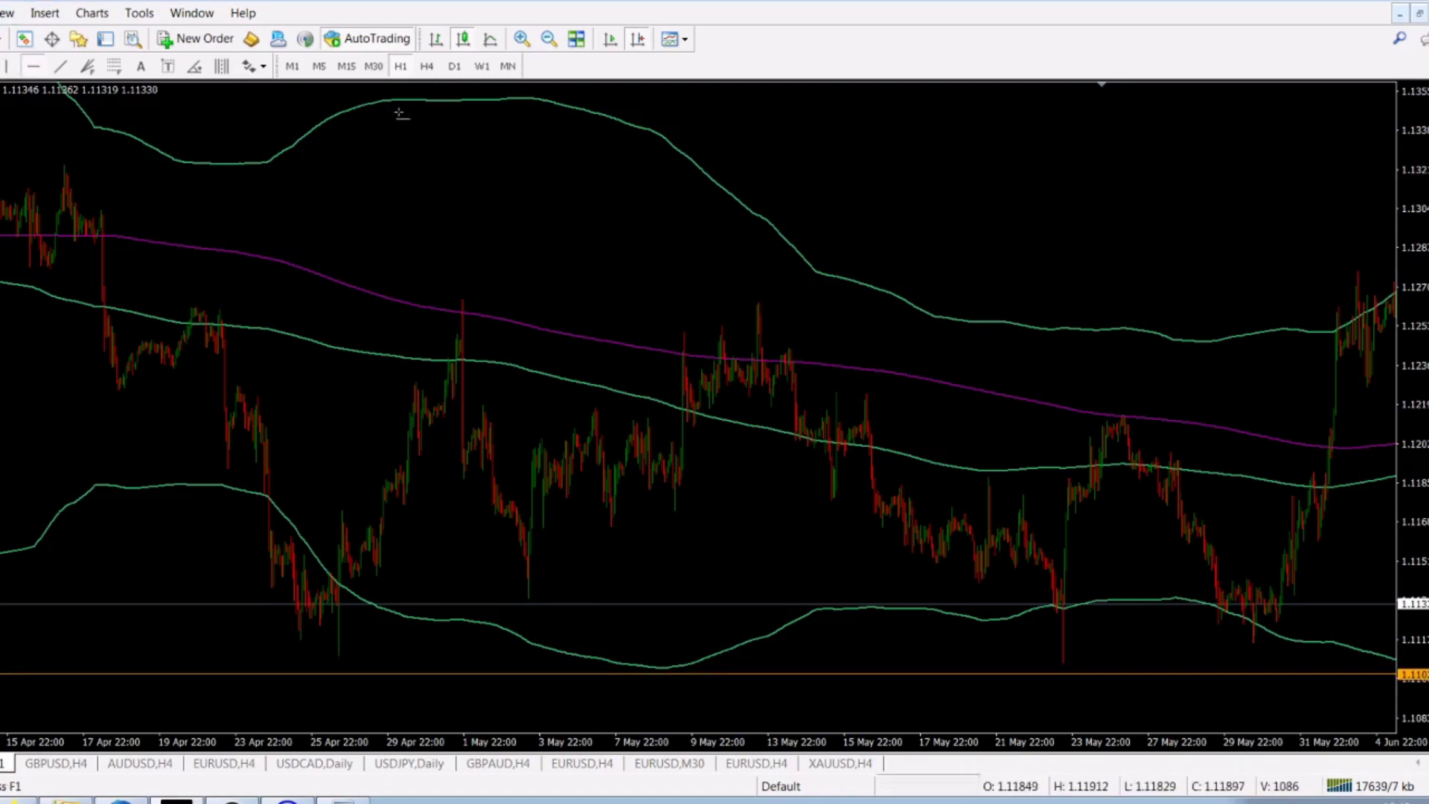
{"action": "left_click", "coordinate": [448, 103]}
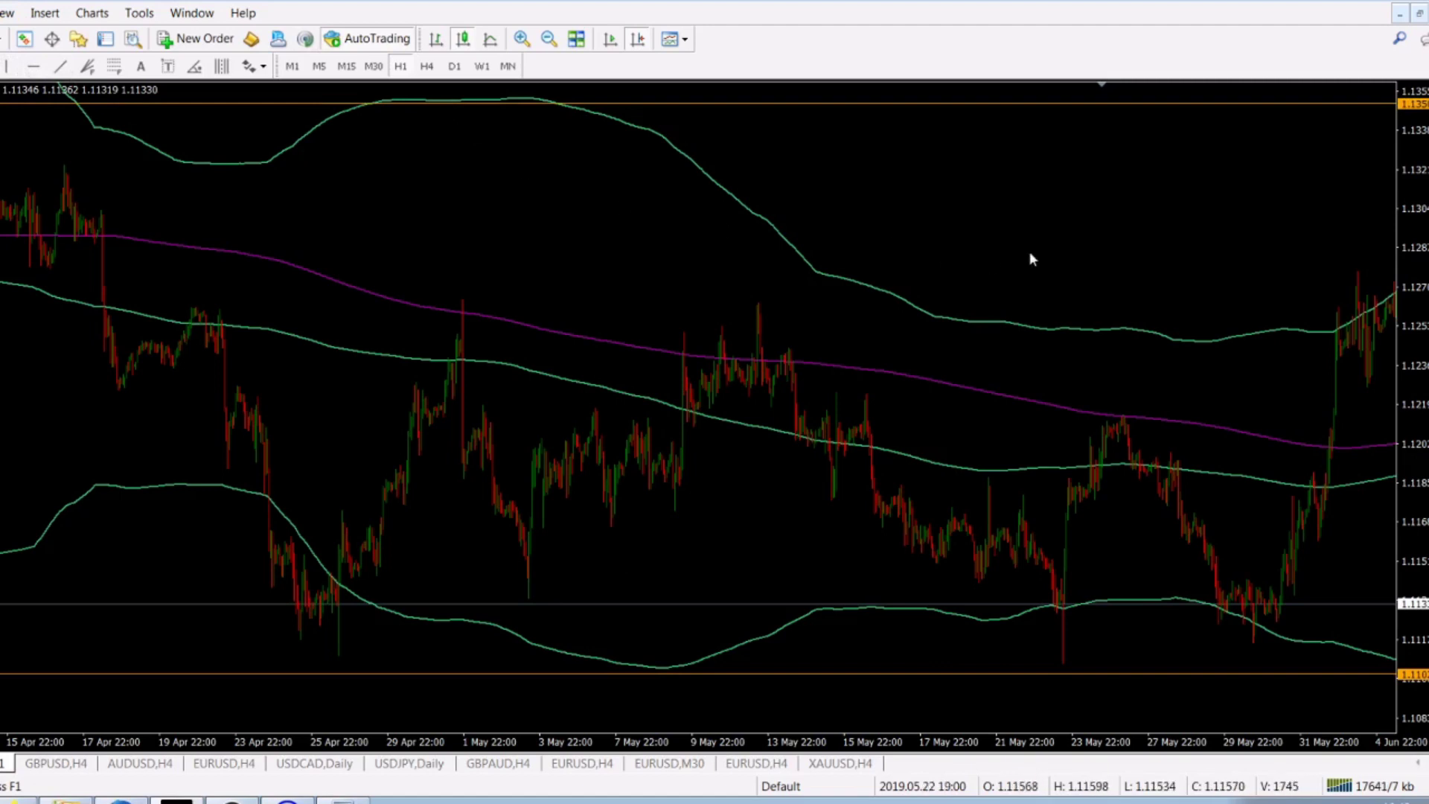
Step: Pan forward to late July and place a horizontal line at about 1.143
{"action": "left_click_drag", "start_coordinate": [1084, 243], "coordinate": [742, 247]}
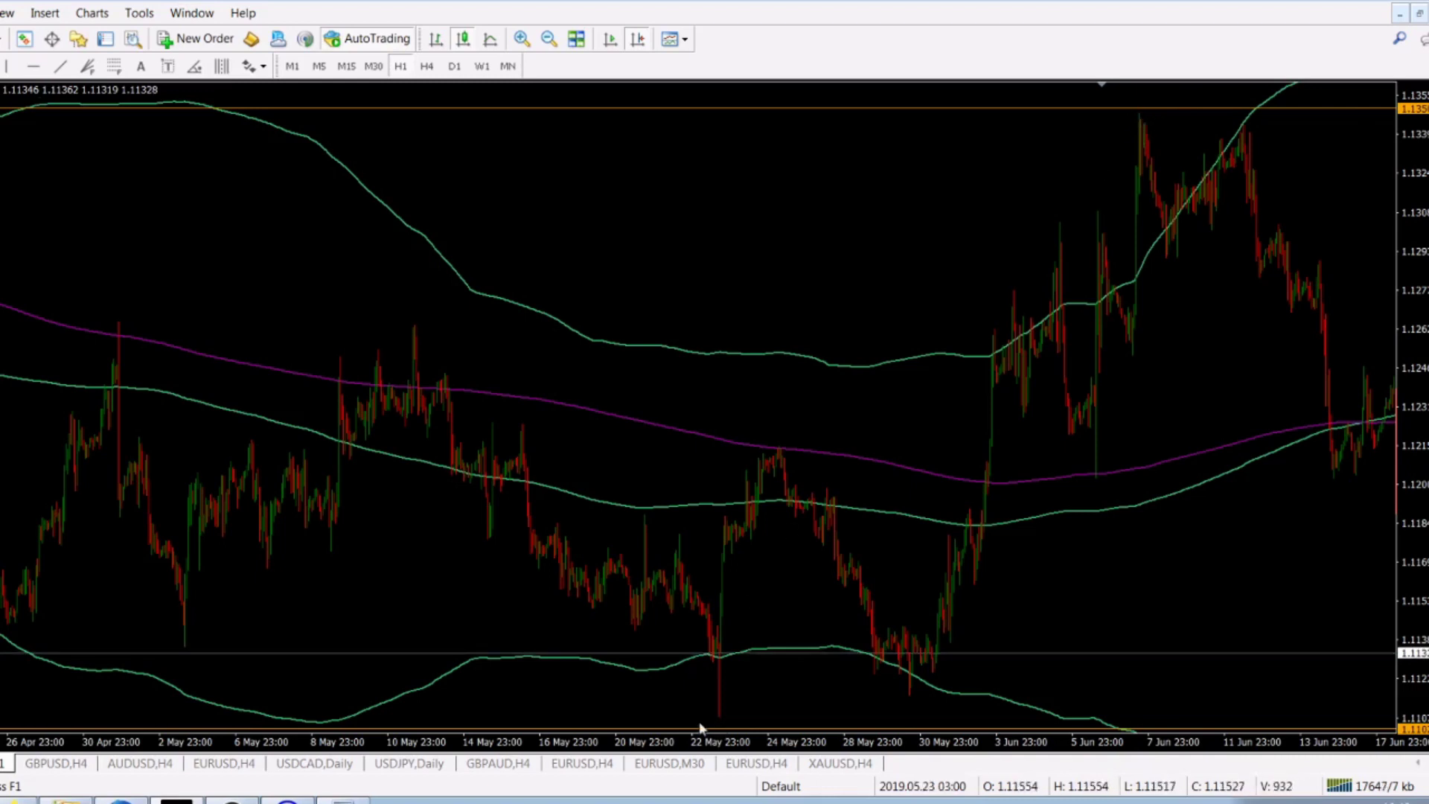
{"action": "left_click_drag", "start_coordinate": [1142, 558], "coordinate": [719, 533]}
{"action": "left_click_drag", "start_coordinate": [1132, 467], "coordinate": [816, 463]}
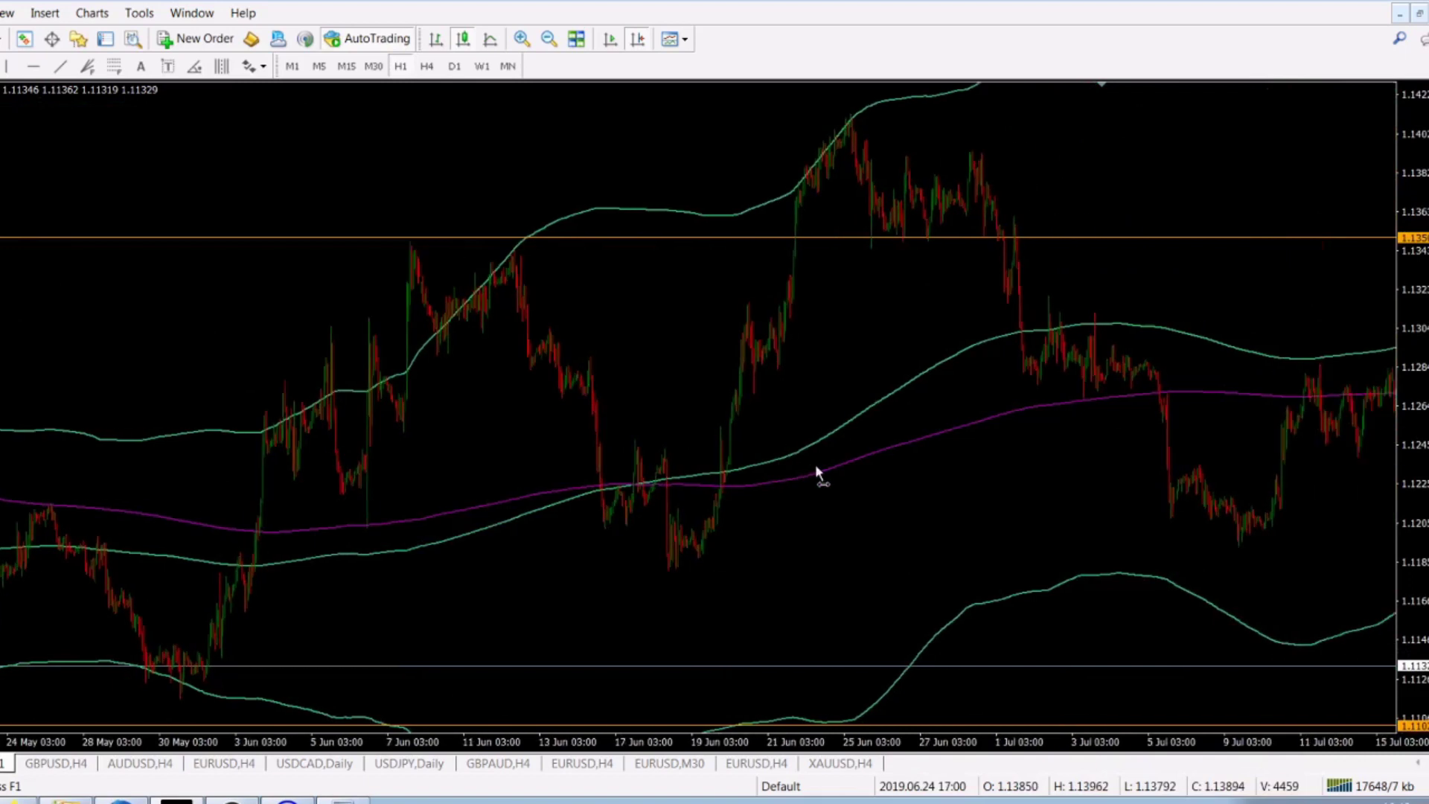
{"action": "left_click_drag", "start_coordinate": [1054, 425], "coordinate": [973, 423]}
{"action": "left_click_drag", "start_coordinate": [292, 288], "coordinate": [248, 235]}
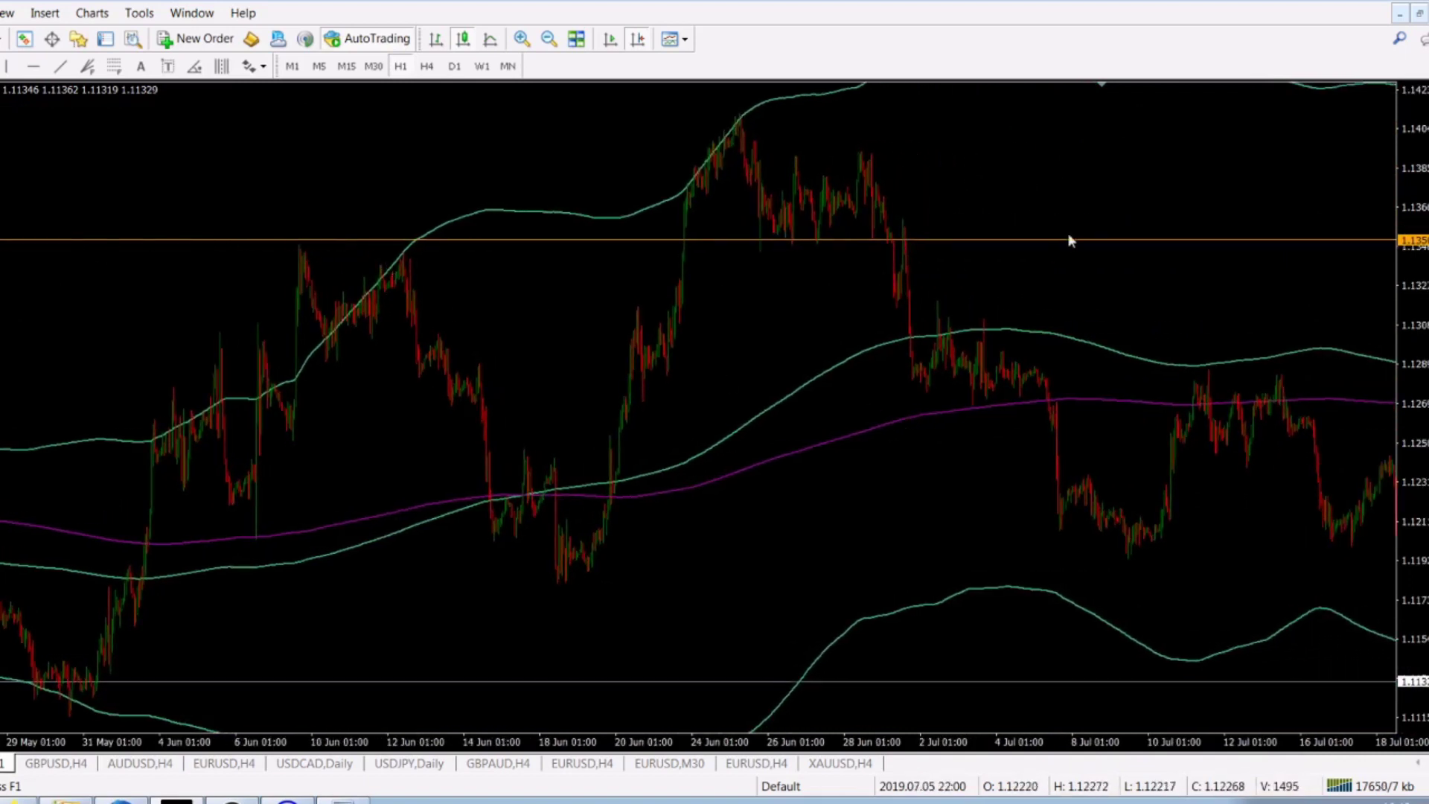
{"action": "left_click_drag", "start_coordinate": [1114, 198], "coordinate": [655, 233]}
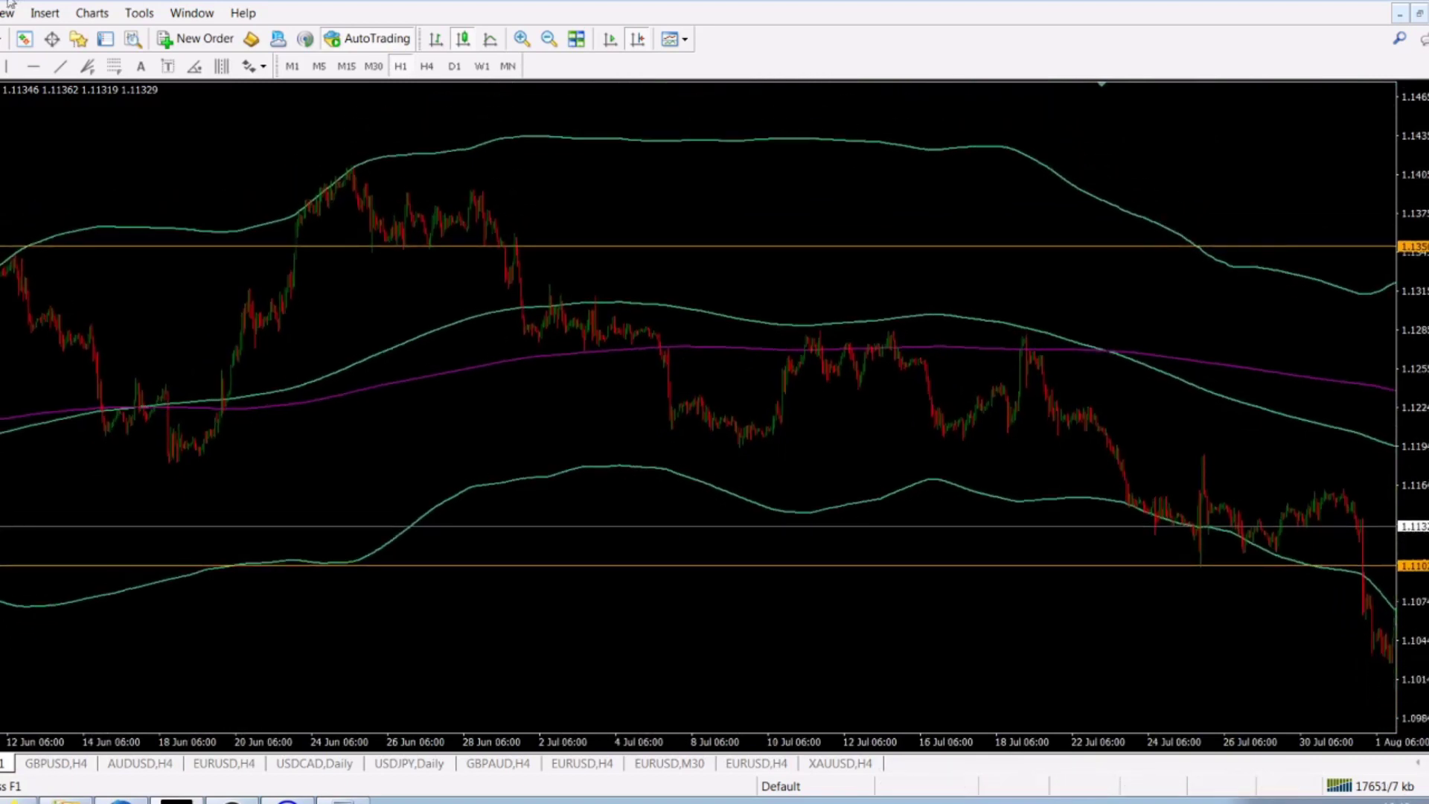
{"action": "left_click", "coordinate": [32, 69]}
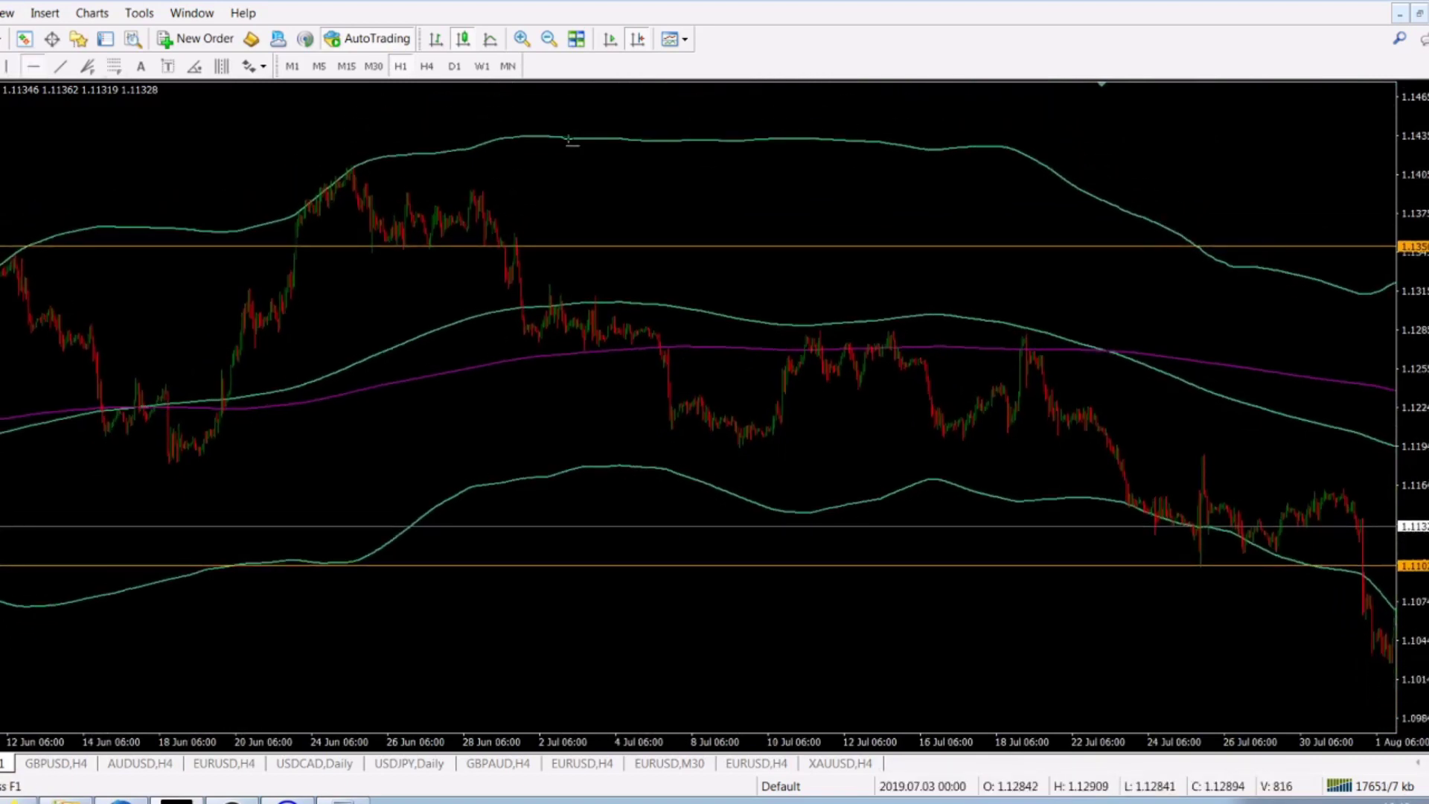
{"action": "left_click", "coordinate": [682, 139]}
Step: Pan forward to late September and switch the chart to H4
{"action": "left_click_drag", "start_coordinate": [1094, 232], "coordinate": [415, 230]}
{"action": "left_click_drag", "start_coordinate": [1085, 233], "coordinate": [663, 594]}
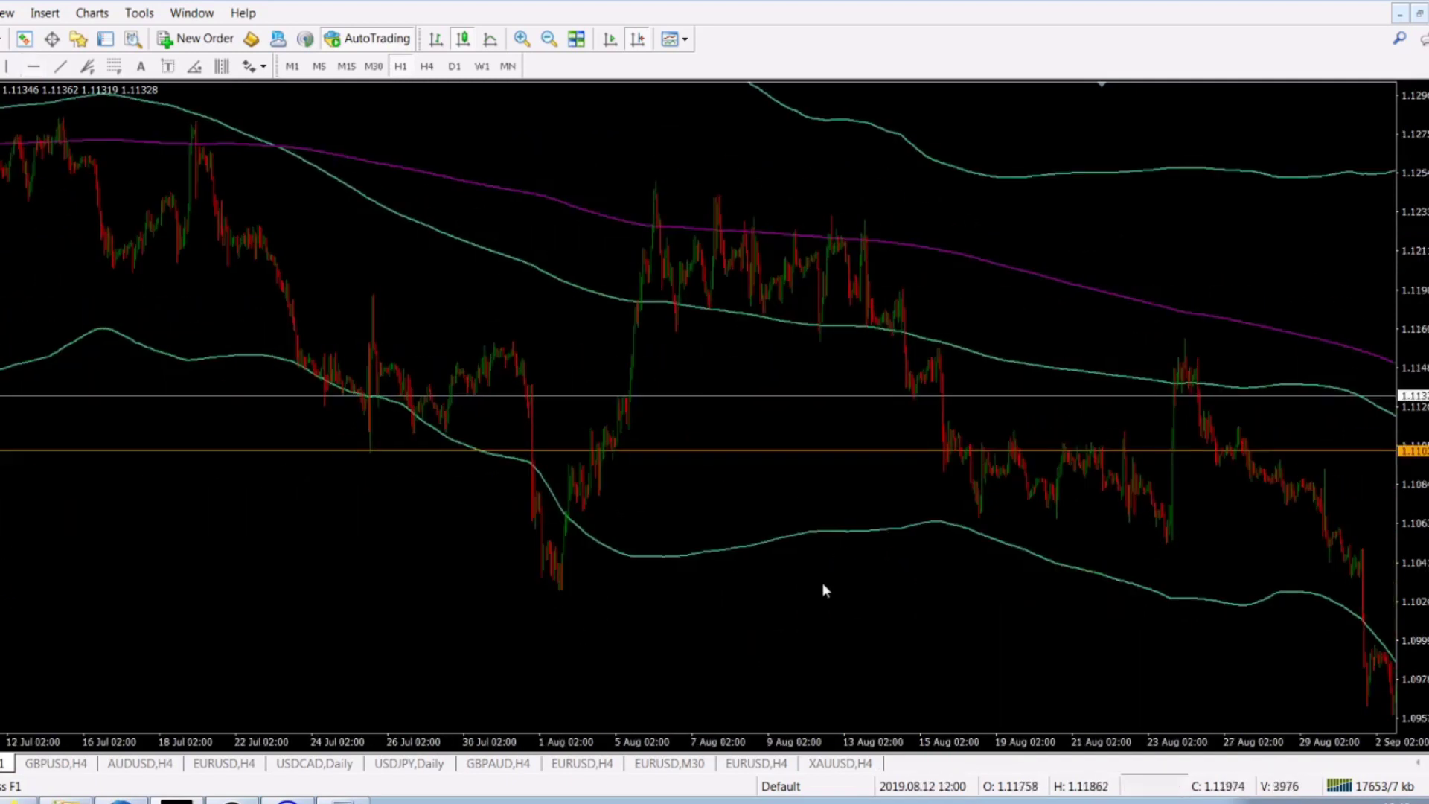
{"action": "left_click_drag", "start_coordinate": [1221, 483], "coordinate": [525, 484]}
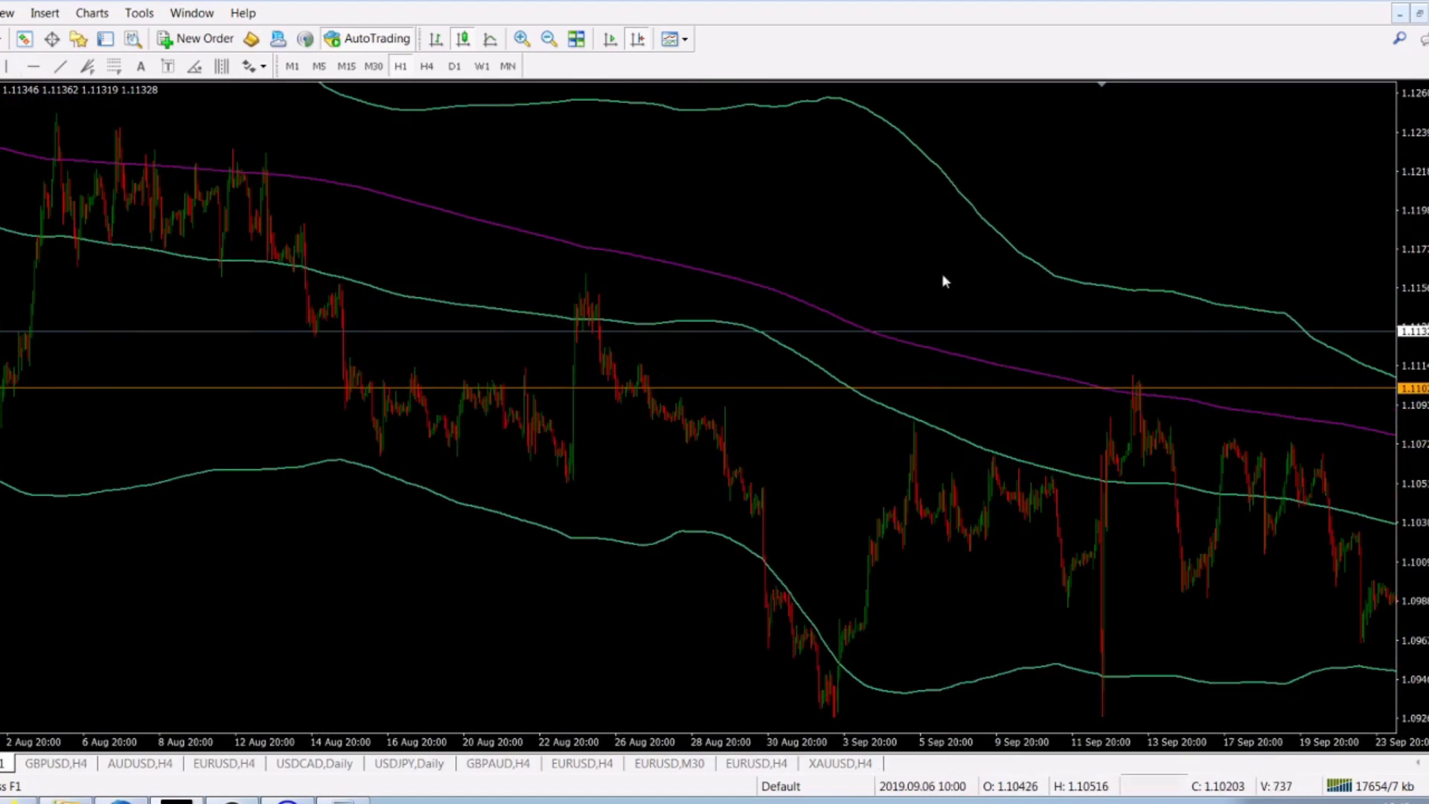
{"action": "left_click", "coordinate": [427, 66]}
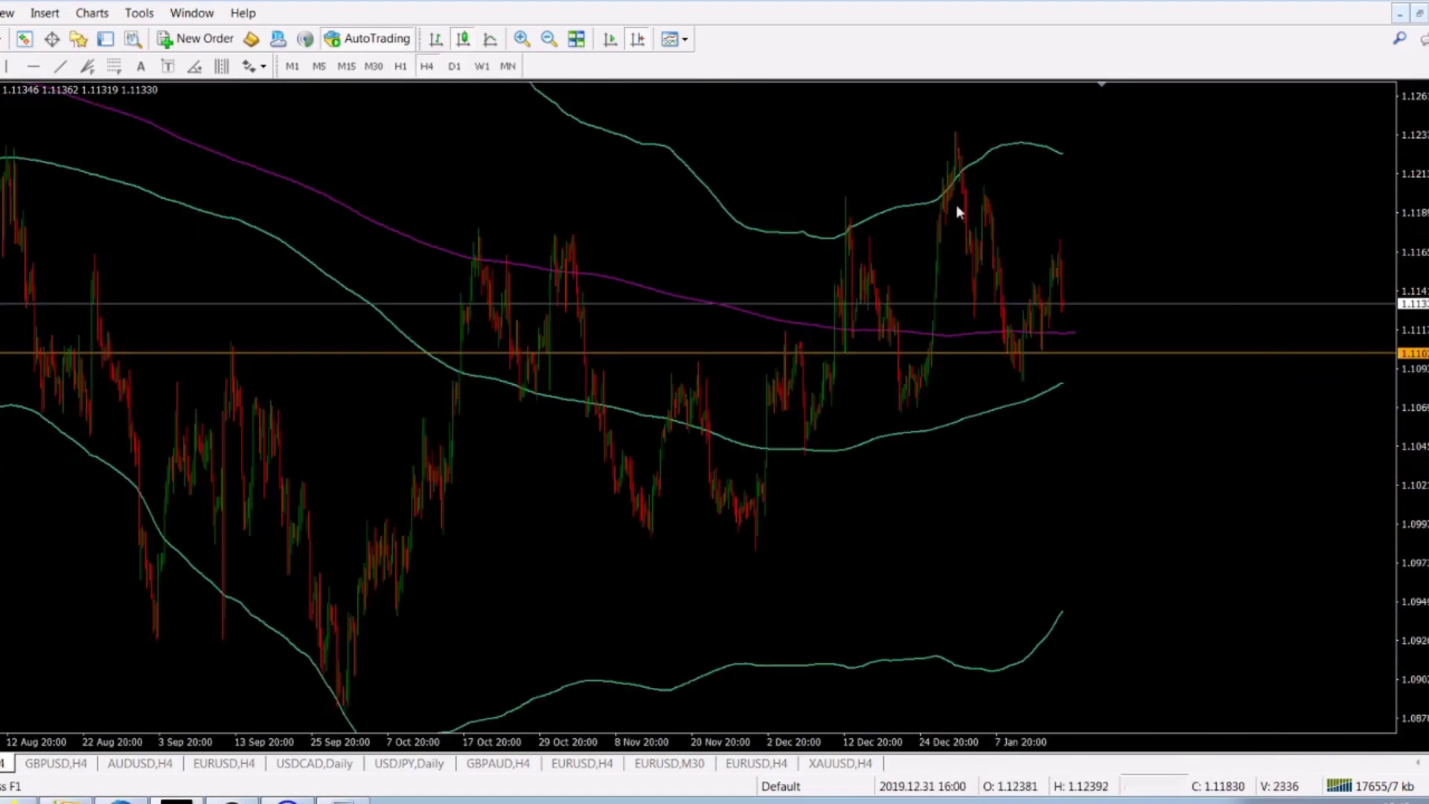
{"action": "scroll", "coordinate": [720, 247], "scroll_direction": "up", "scroll_amount": 1}
Step: Pan back to mid-2018, place a horizontal line near 1.129, then view late 2018 to May 2019
{"action": "left_click_drag", "start_coordinate": [721, 247], "coordinate": [977, 217]}
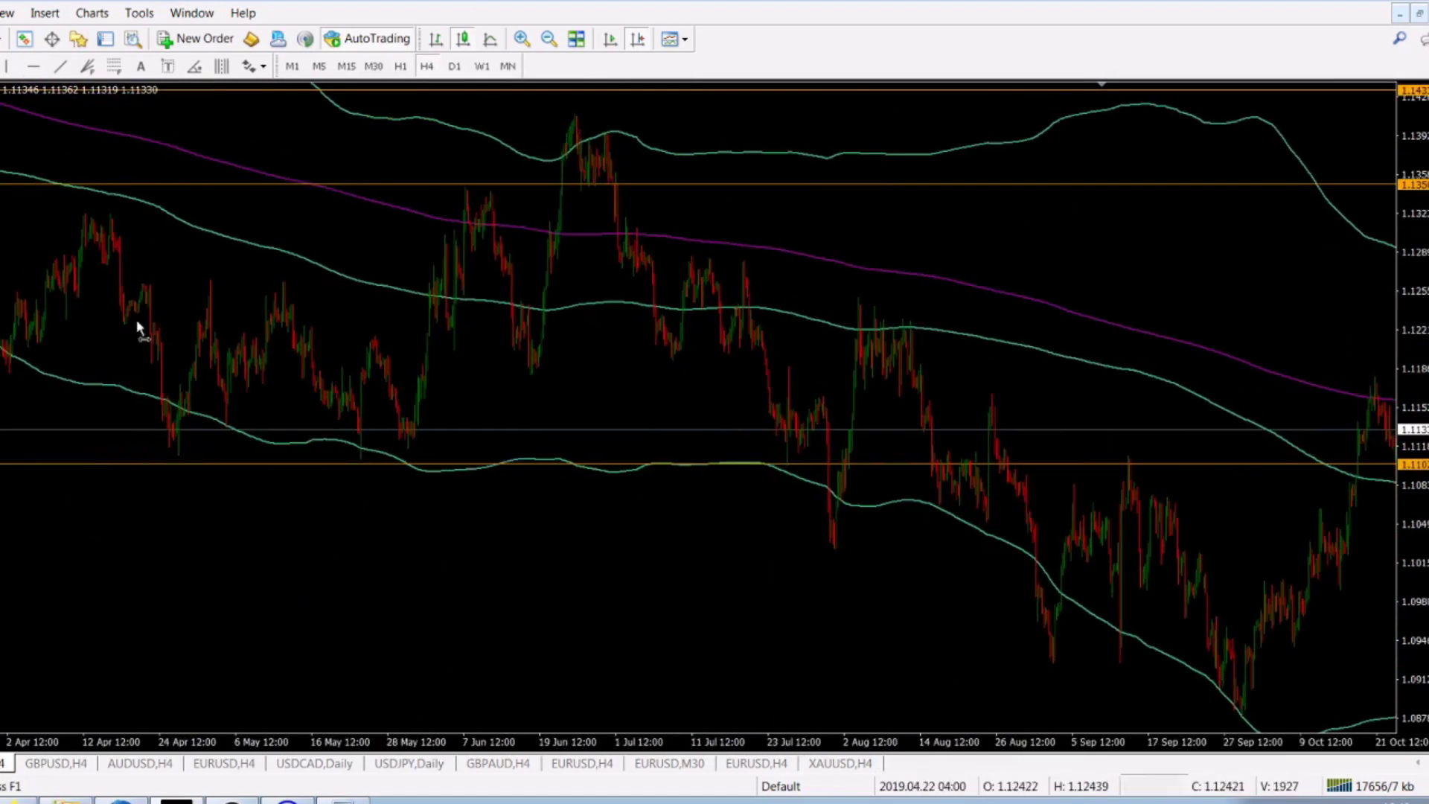
{"action": "left_click_drag", "start_coordinate": [137, 318], "coordinate": [881, 291]}
{"action": "left_click_drag", "start_coordinate": [200, 356], "coordinate": [609, 362]}
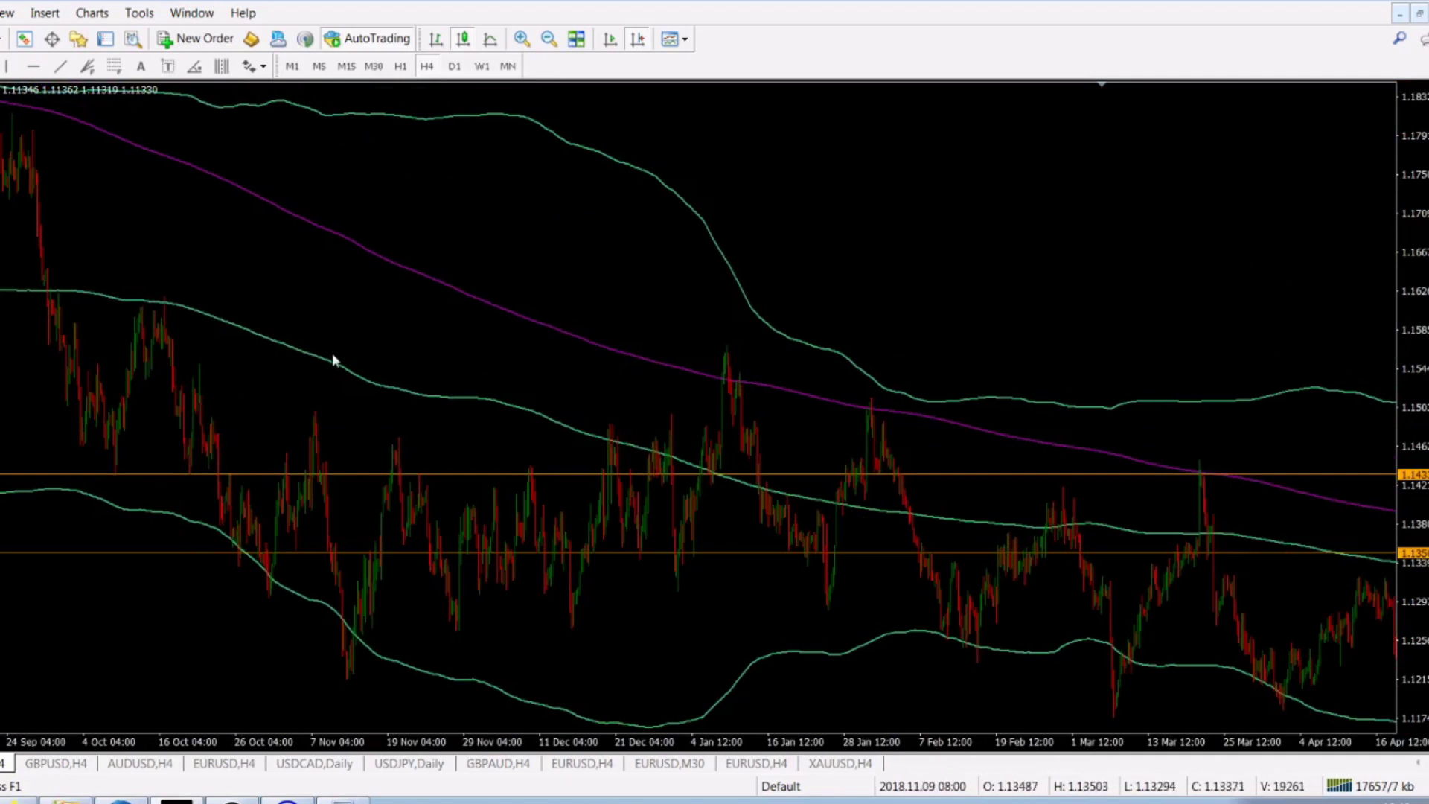
{"action": "left_click_drag", "start_coordinate": [335, 361], "coordinate": [846, 361]}
{"action": "left_click_drag", "start_coordinate": [622, 333], "coordinate": [801, 333]}
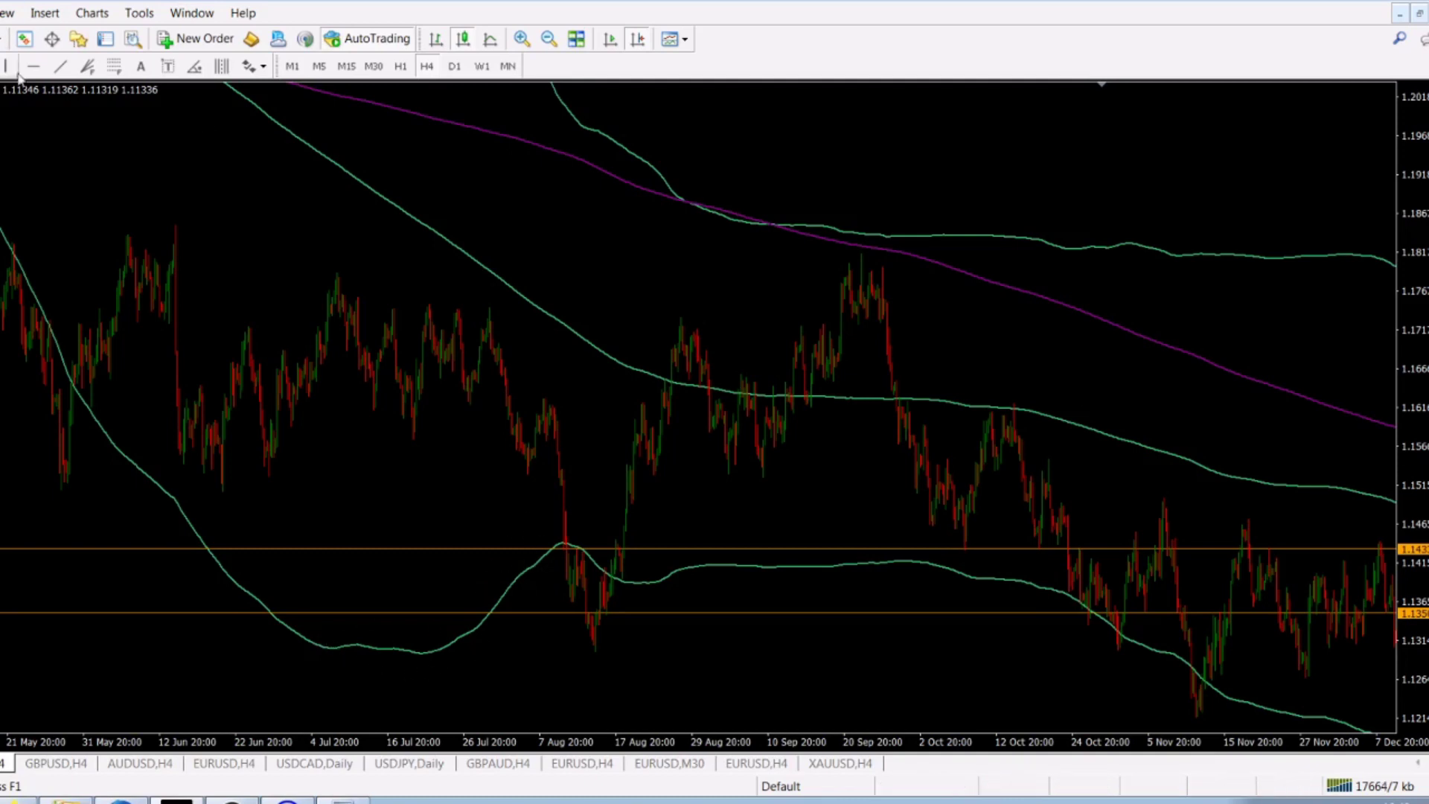
{"action": "left_click", "coordinate": [414, 654]}
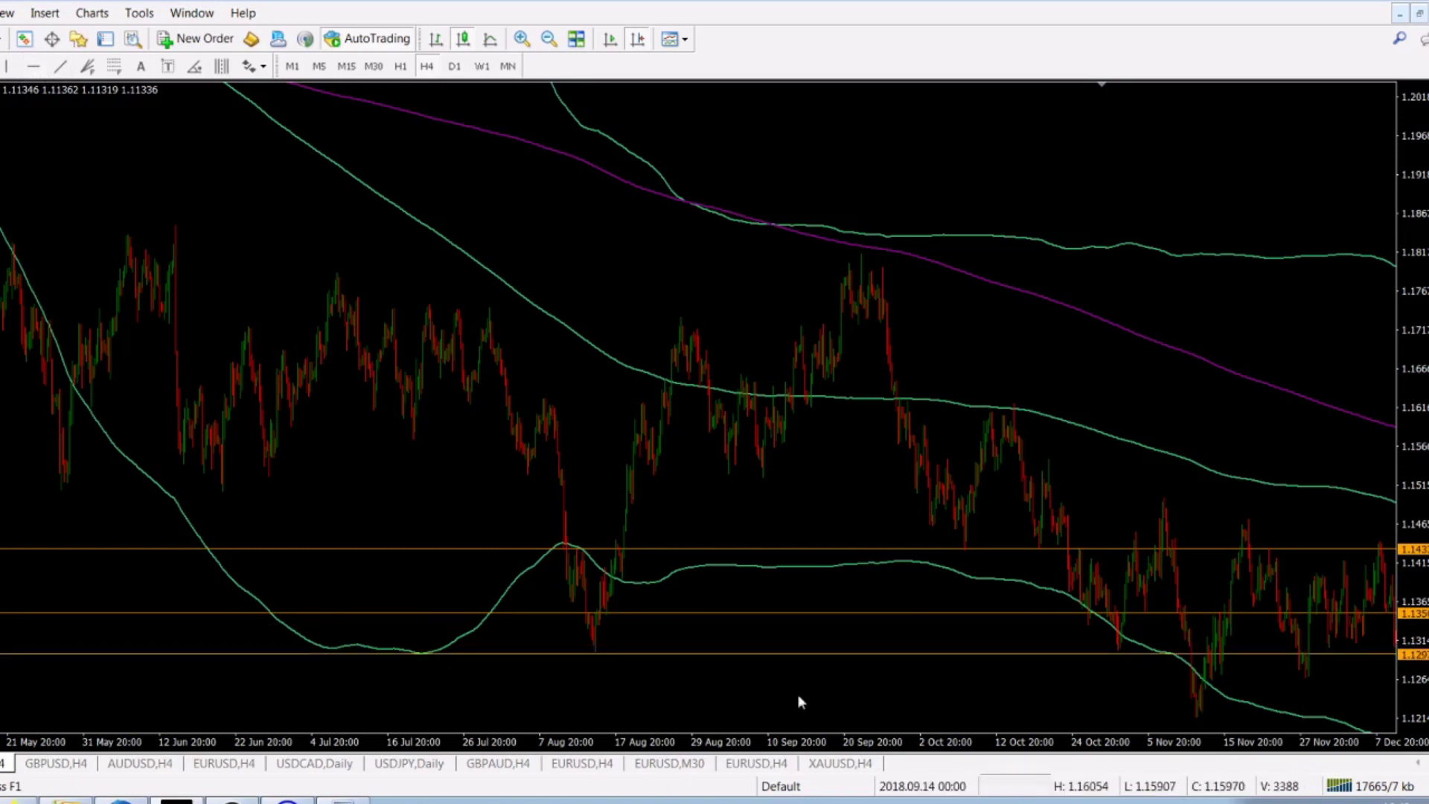
{"action": "scroll", "coordinate": [894, 357], "scroll_direction": "down", "scroll_amount": 10}
{"action": "scroll", "coordinate": [779, 342], "scroll_direction": "down", "scroll_amount": 10}
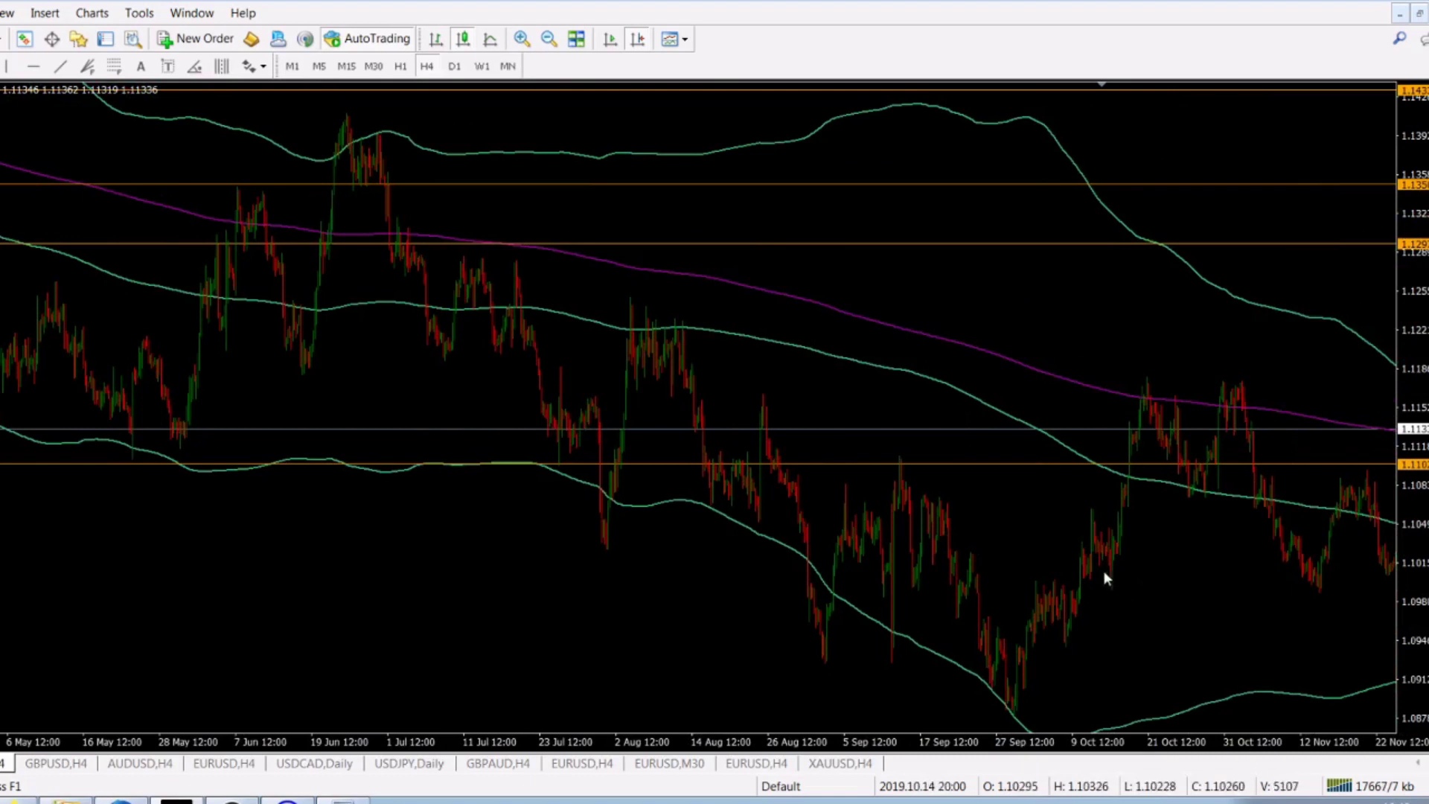
{"action": "left_click_drag", "start_coordinate": [144, 389], "coordinate": [1357, 373]}
Step: Delete all four horizontal lines through the Objects List, then pan back to earlier H4 bars
{"action": "right_click", "coordinate": [812, 109]}
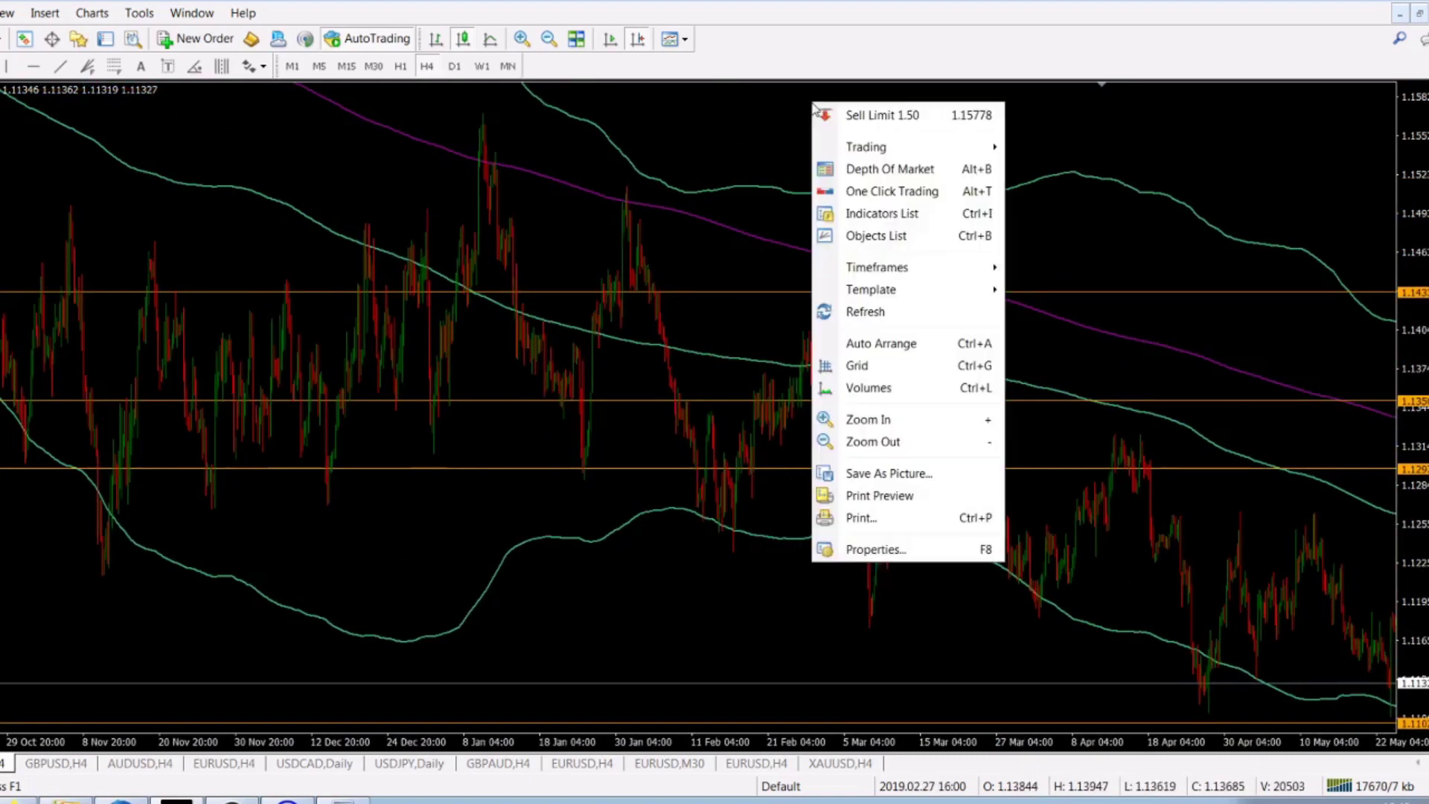
{"action": "left_click", "coordinate": [899, 238]}
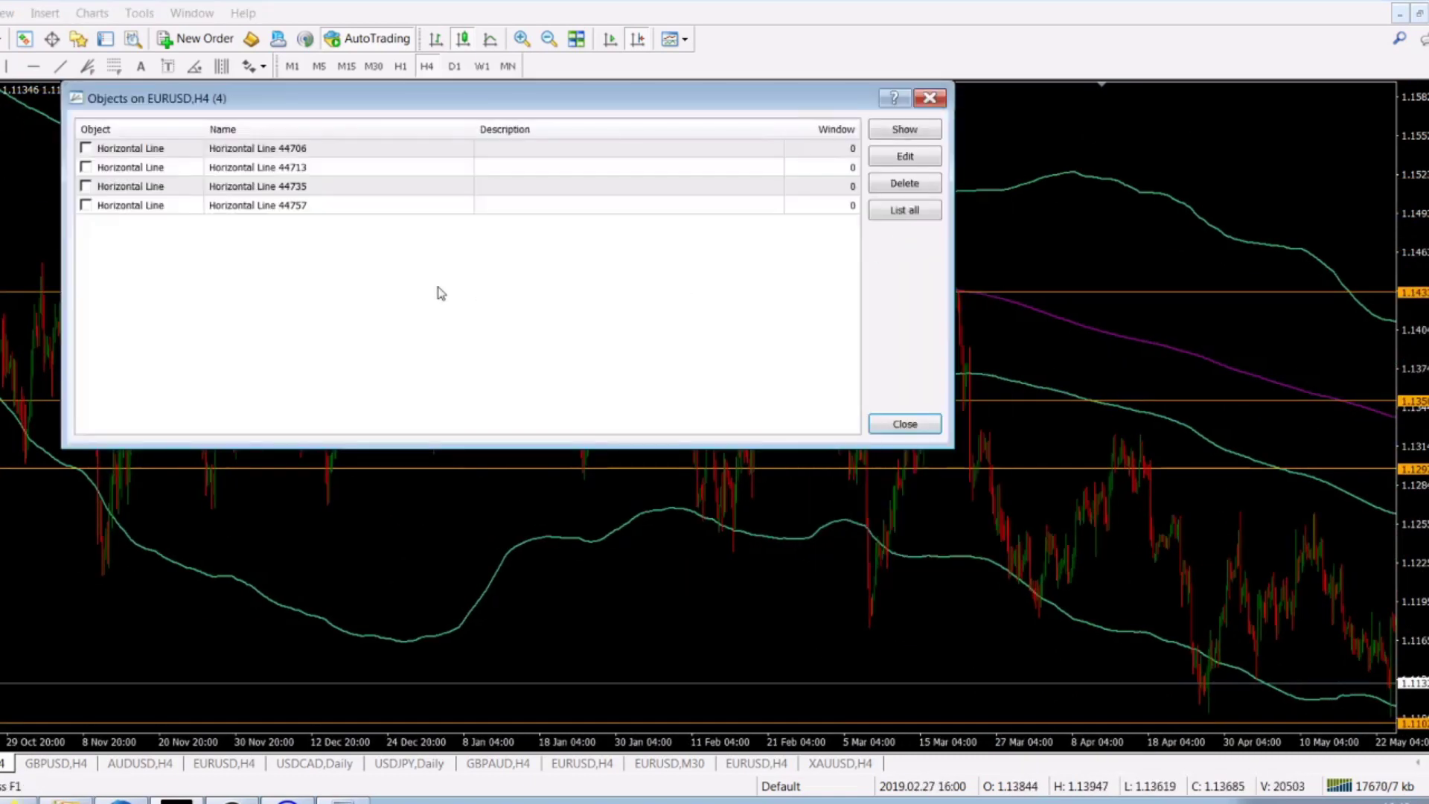
{"action": "left_click", "coordinate": [249, 206]}
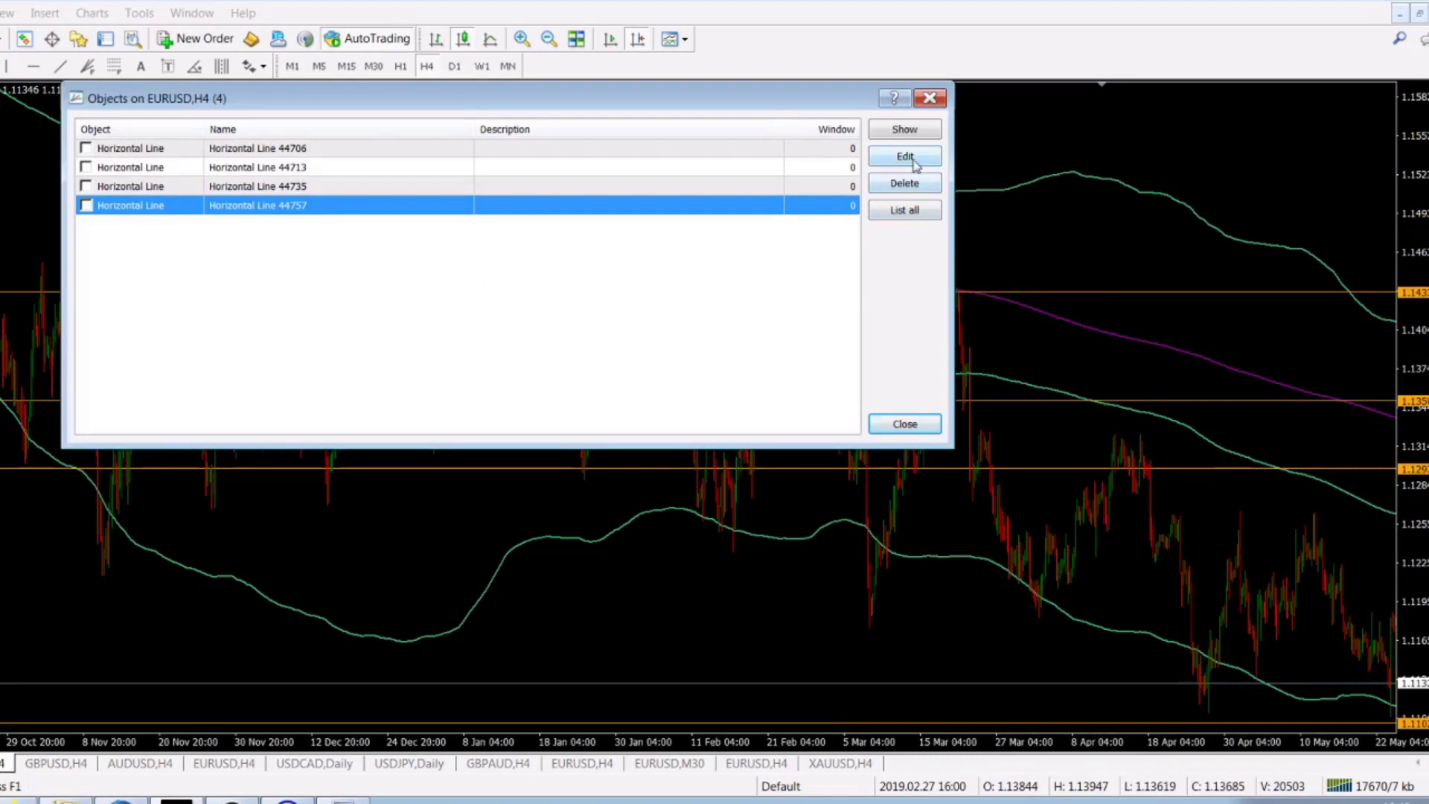
{"action": "left_click", "coordinate": [914, 187]}
{"action": "left_click", "coordinate": [914, 187]}
{"action": "left_click", "coordinate": [915, 187]}
{"action": "left_click", "coordinate": [914, 187]}
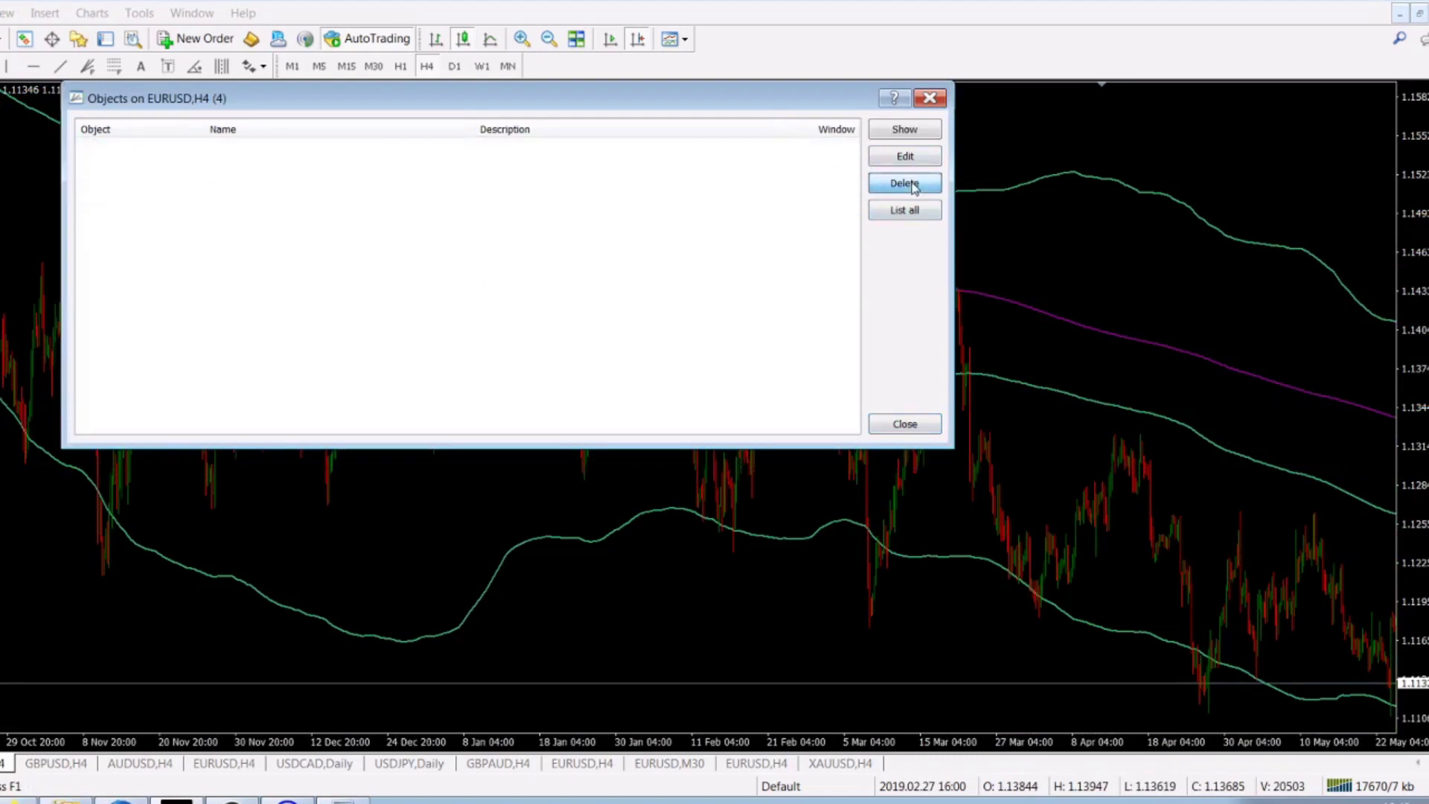
{"action": "left_click", "coordinate": [930, 97]}
{"action": "left_click_drag", "start_coordinate": [335, 267], "coordinate": [896, 268]}
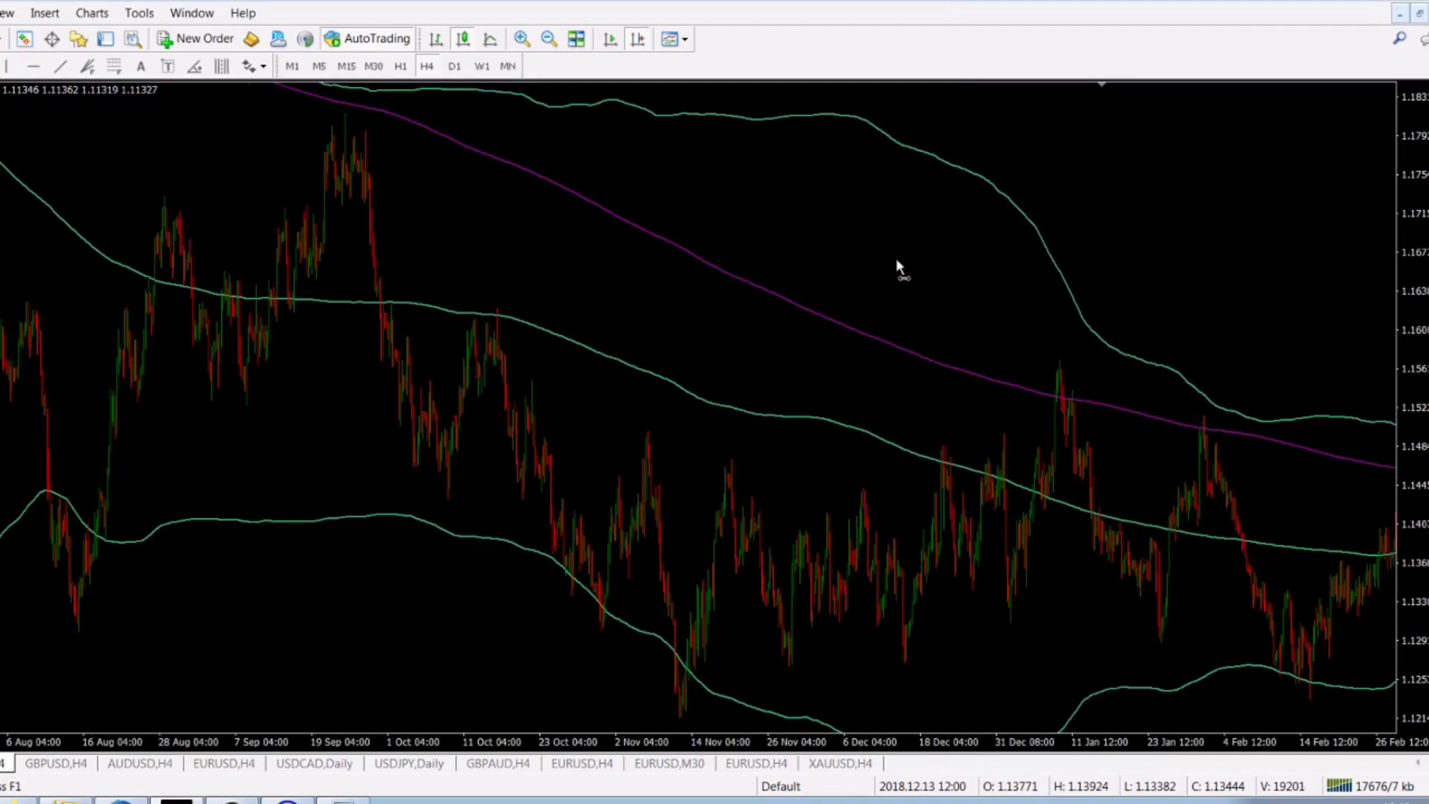
{"action": "left_click_drag", "start_coordinate": [1203, 274], "coordinate": [632, 278]}
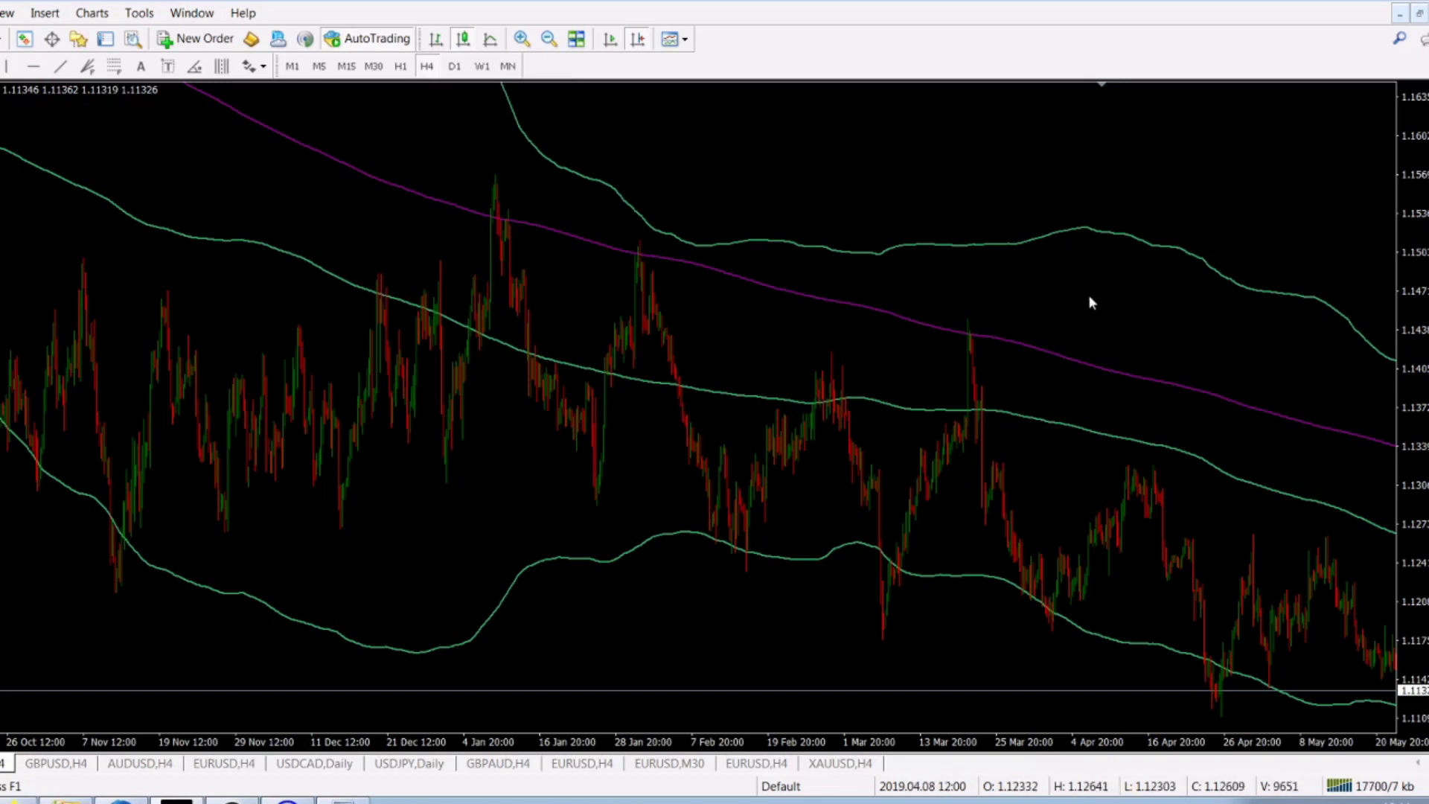
Step: Browse the EURUSD H4 history until late December 2017 to July 2018 is shown
{"action": "left_click_drag", "start_coordinate": [1272, 149], "coordinate": [727, 150]}
{"action": "left_click_drag", "start_coordinate": [1098, 161], "coordinate": [708, 165]}
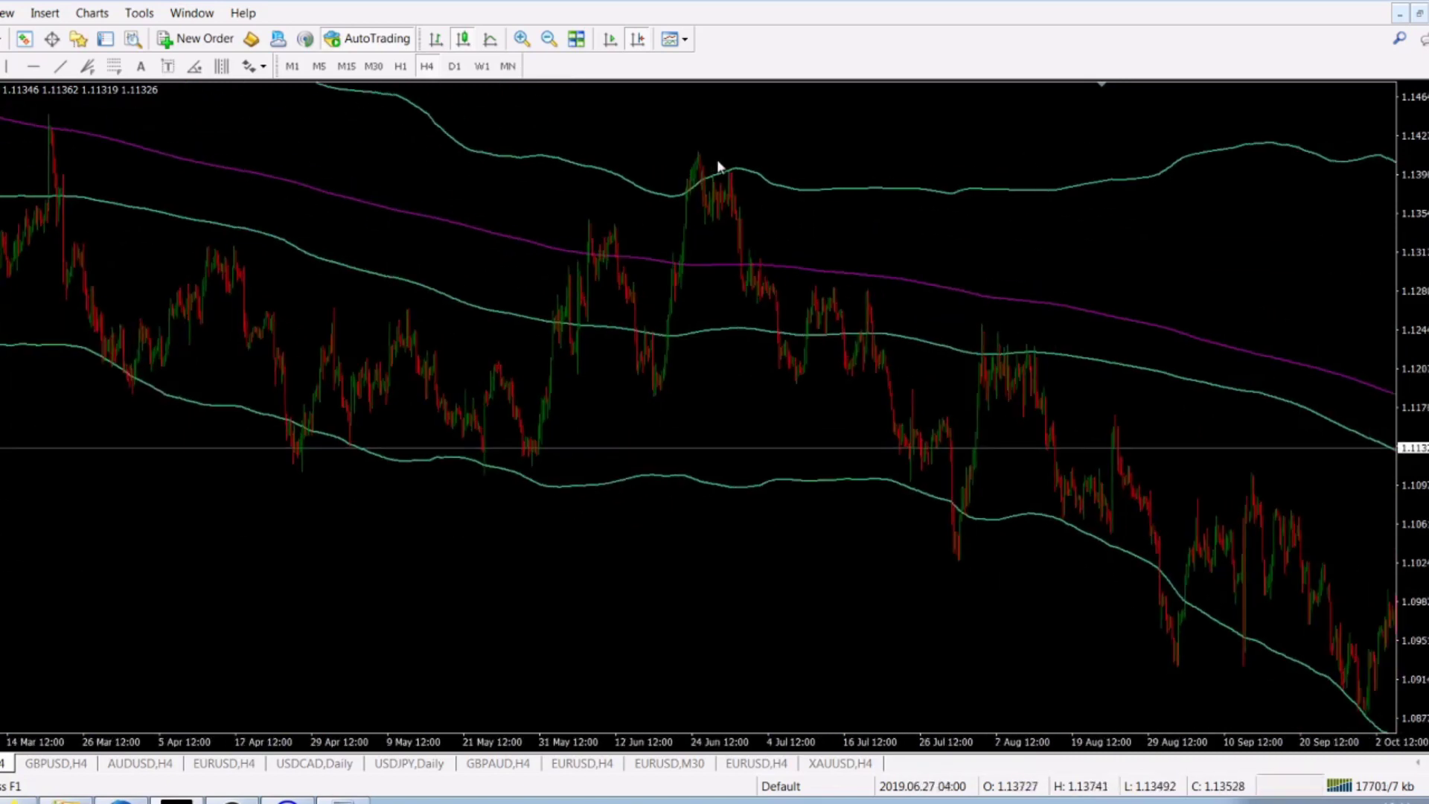
{"action": "left_click_drag", "start_coordinate": [1260, 249], "coordinate": [596, 216]}
{"action": "left_click_drag", "start_coordinate": [1002, 231], "coordinate": [827, 203]}
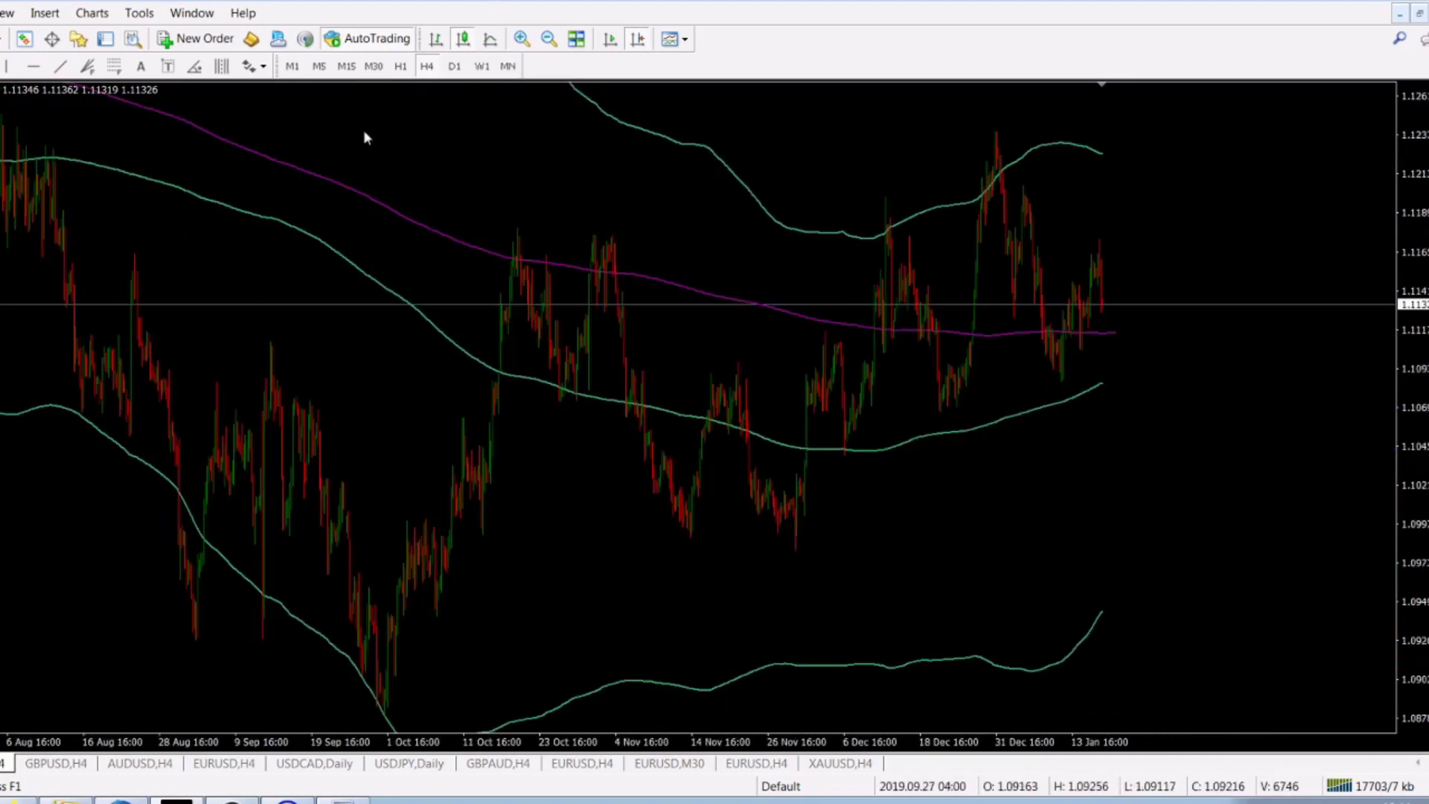
{"action": "left_click_drag", "start_coordinate": [92, 293], "coordinate": [1276, 287]}
{"action": "left_click_drag", "start_coordinate": [72, 455], "coordinate": [1221, 458]}
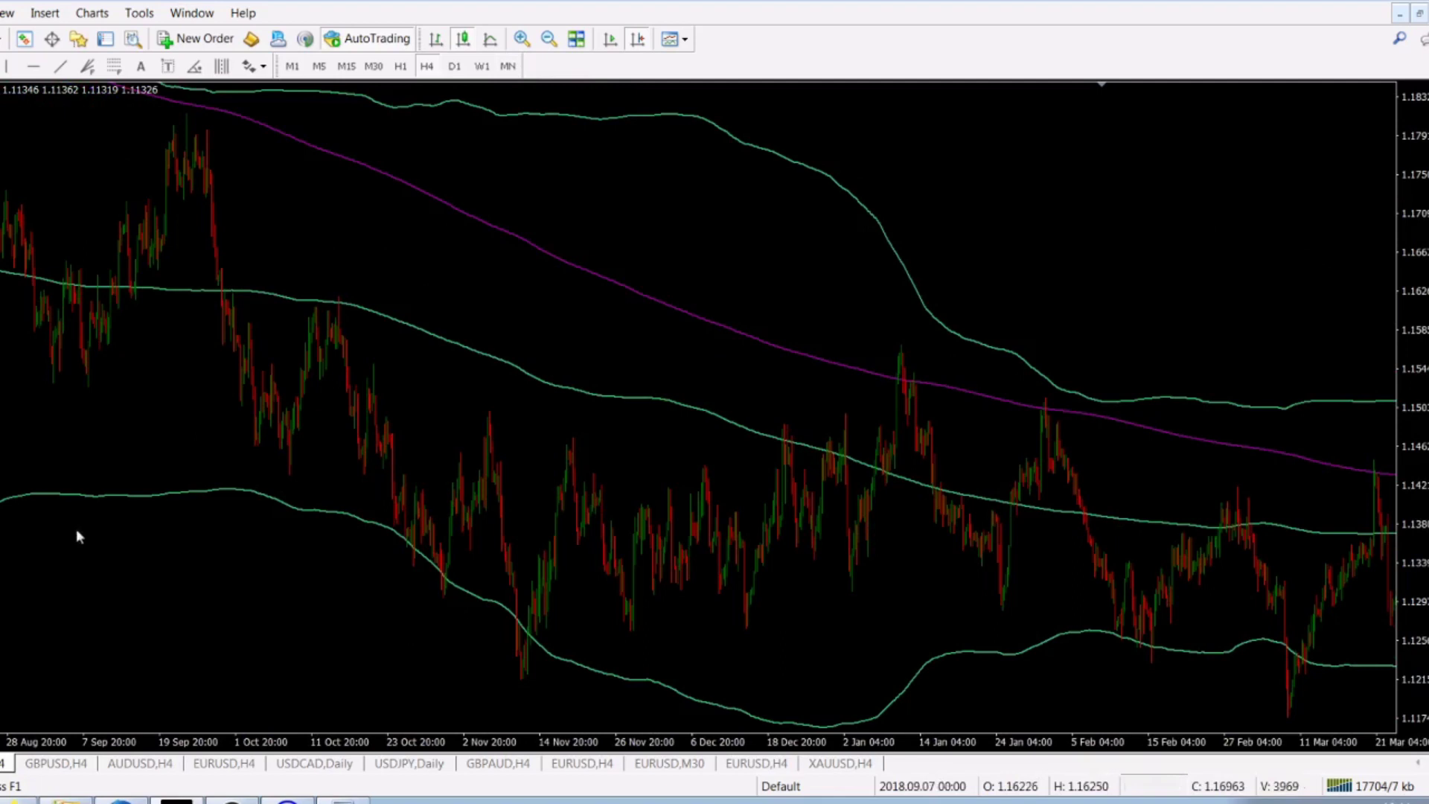
{"action": "left_click_drag", "start_coordinate": [75, 472], "coordinate": [845, 484]}
{"action": "left_click_drag", "start_coordinate": [82, 567], "coordinate": [900, 431]}
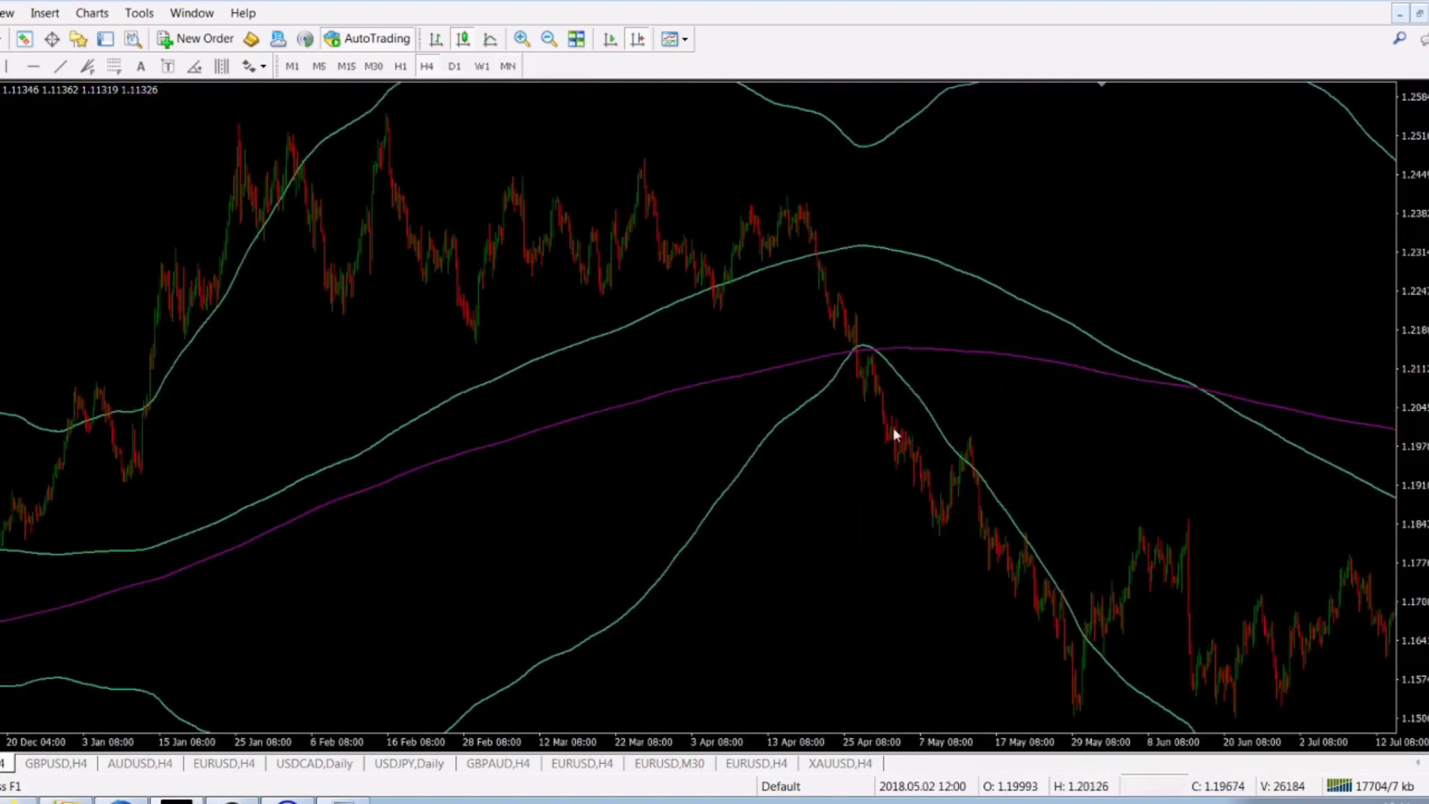
{"action": "left_click_drag", "start_coordinate": [265, 513], "coordinate": [756, 319]}
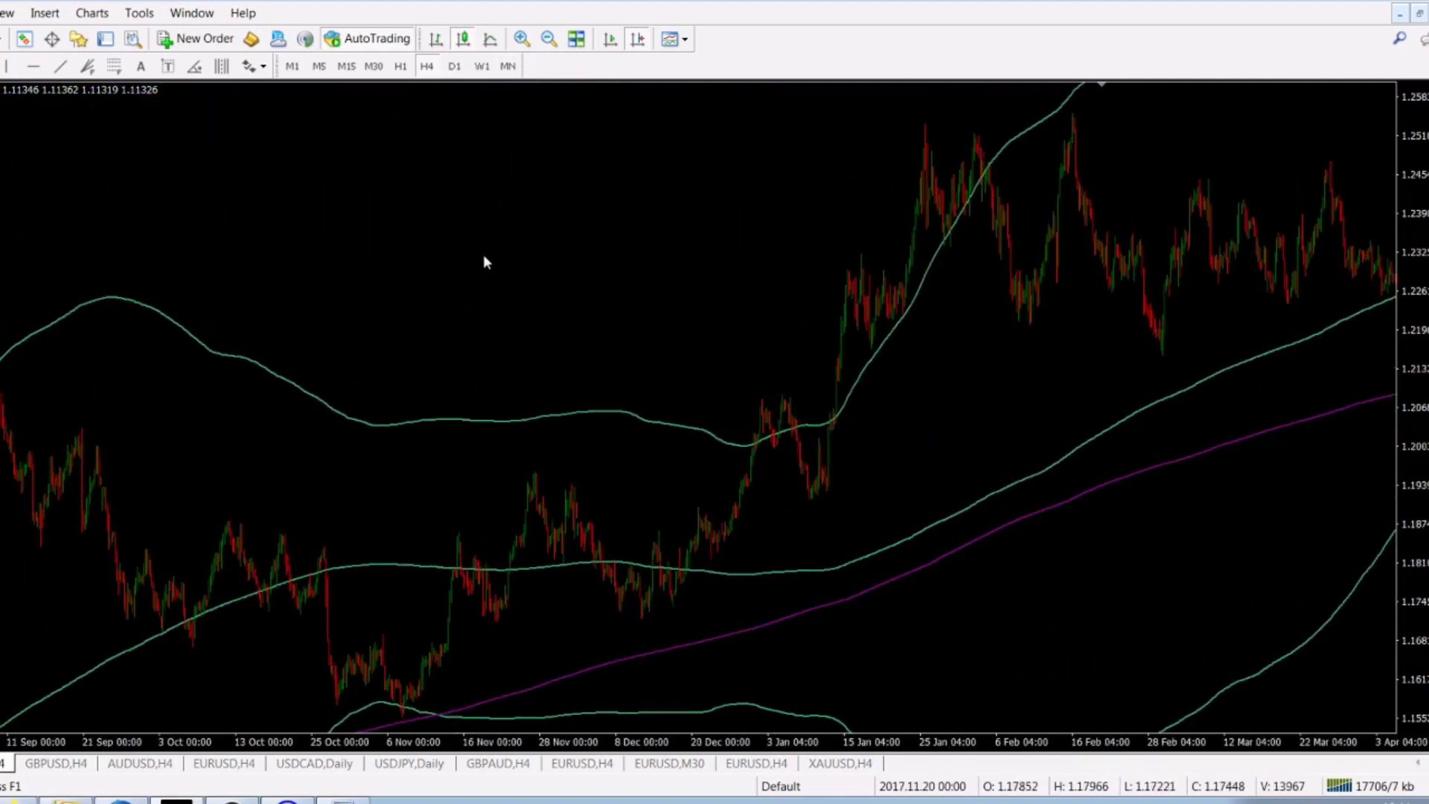
{"action": "left_click_drag", "start_coordinate": [485, 259], "coordinate": [648, 217]}
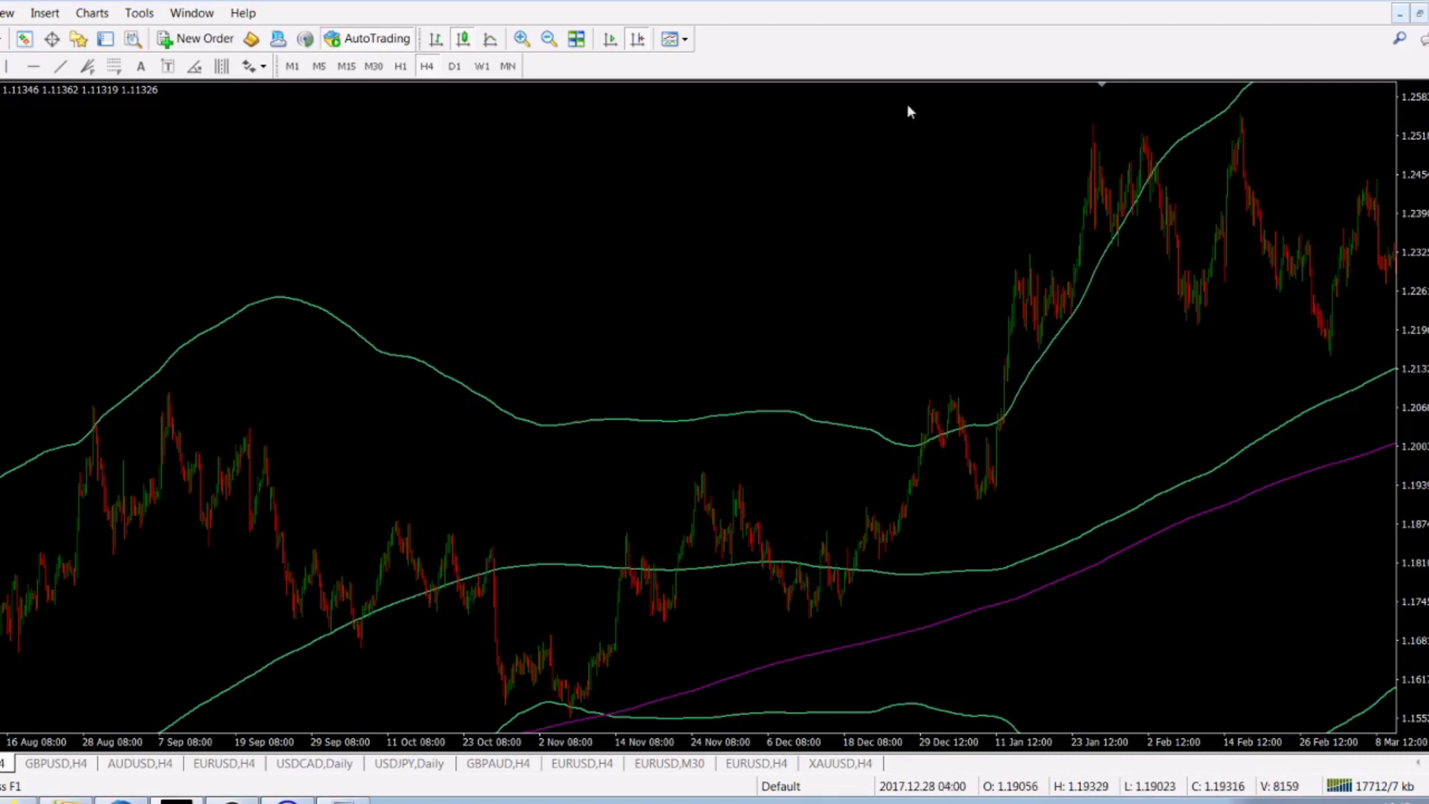
{"action": "left_click_drag", "start_coordinate": [896, 166], "coordinate": [328, 211]}
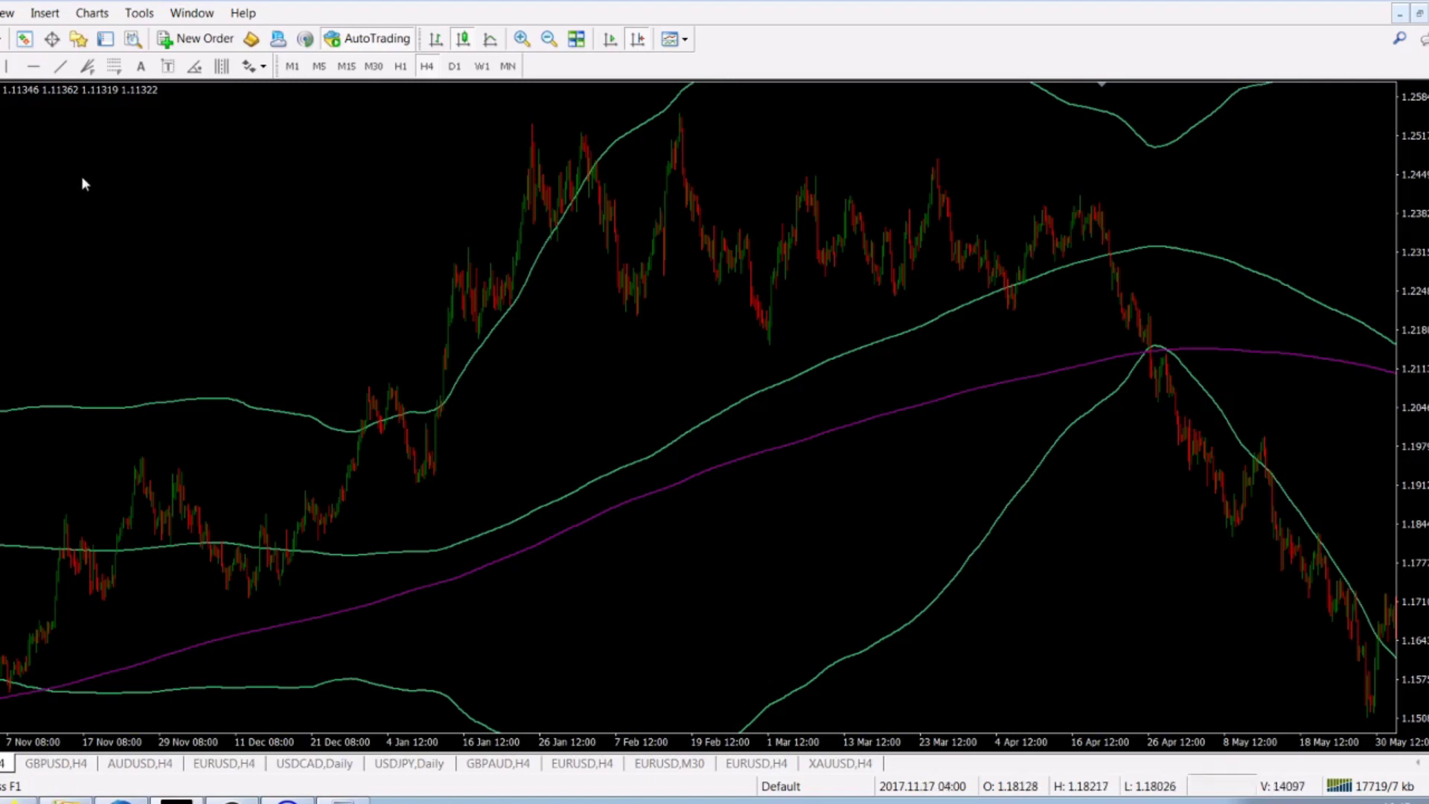
{"action": "left_click_drag", "start_coordinate": [1148, 632], "coordinate": [861, 607]}
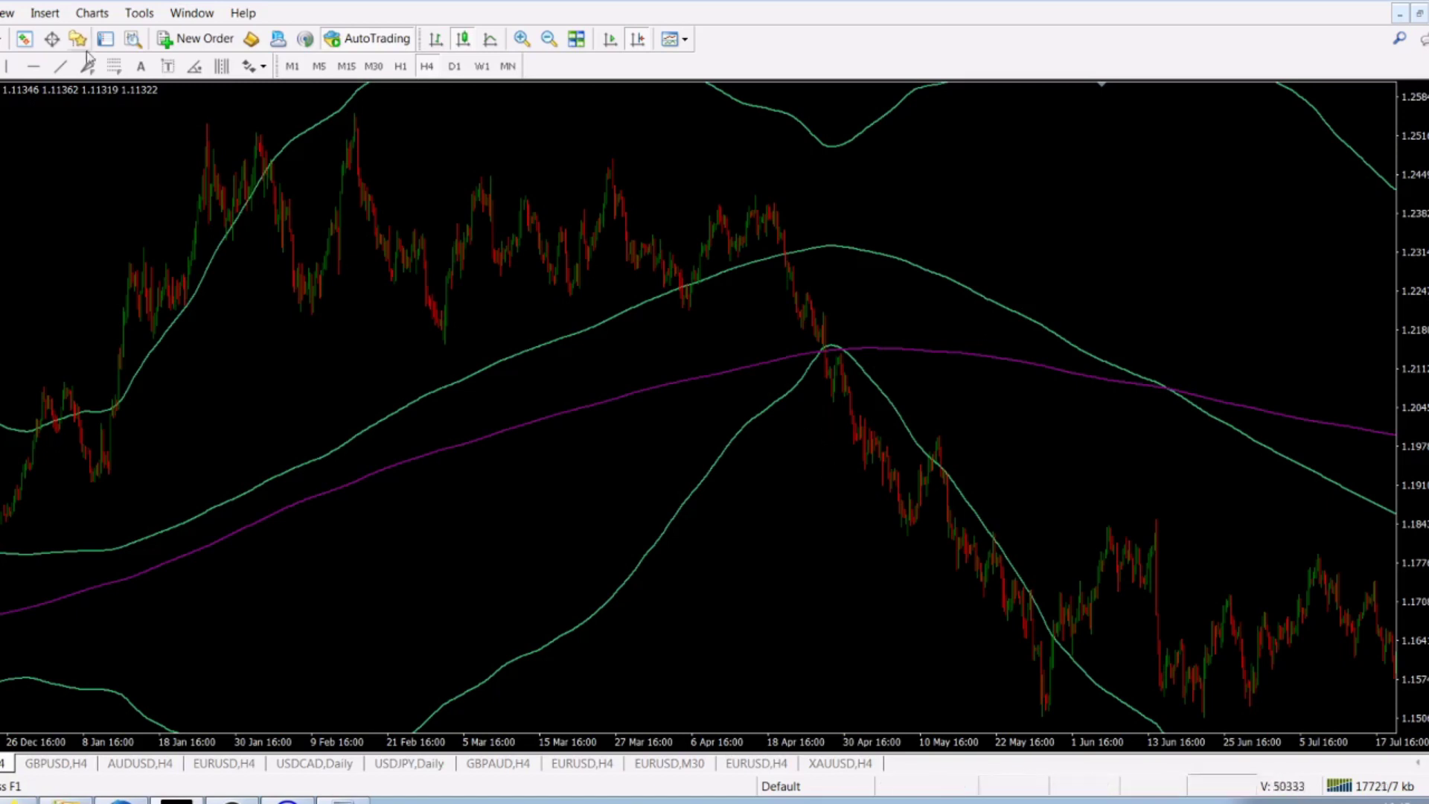
Step: Place an up-arrow marker below the 26 Apr 2018 candles
{"action": "left_click", "coordinate": [262, 70]}
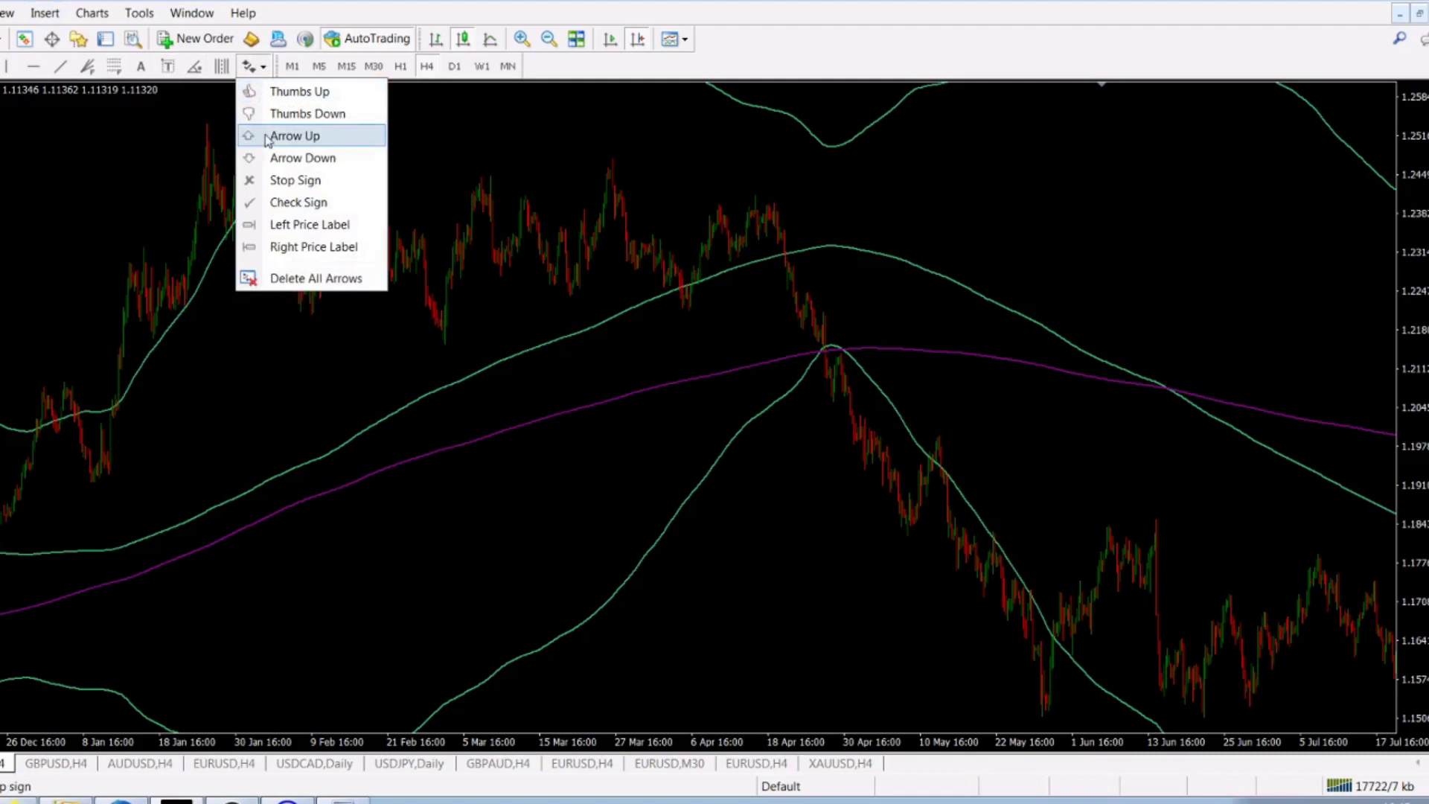
{"action": "left_click", "coordinate": [262, 137]}
{"action": "left_click", "coordinate": [830, 452]}
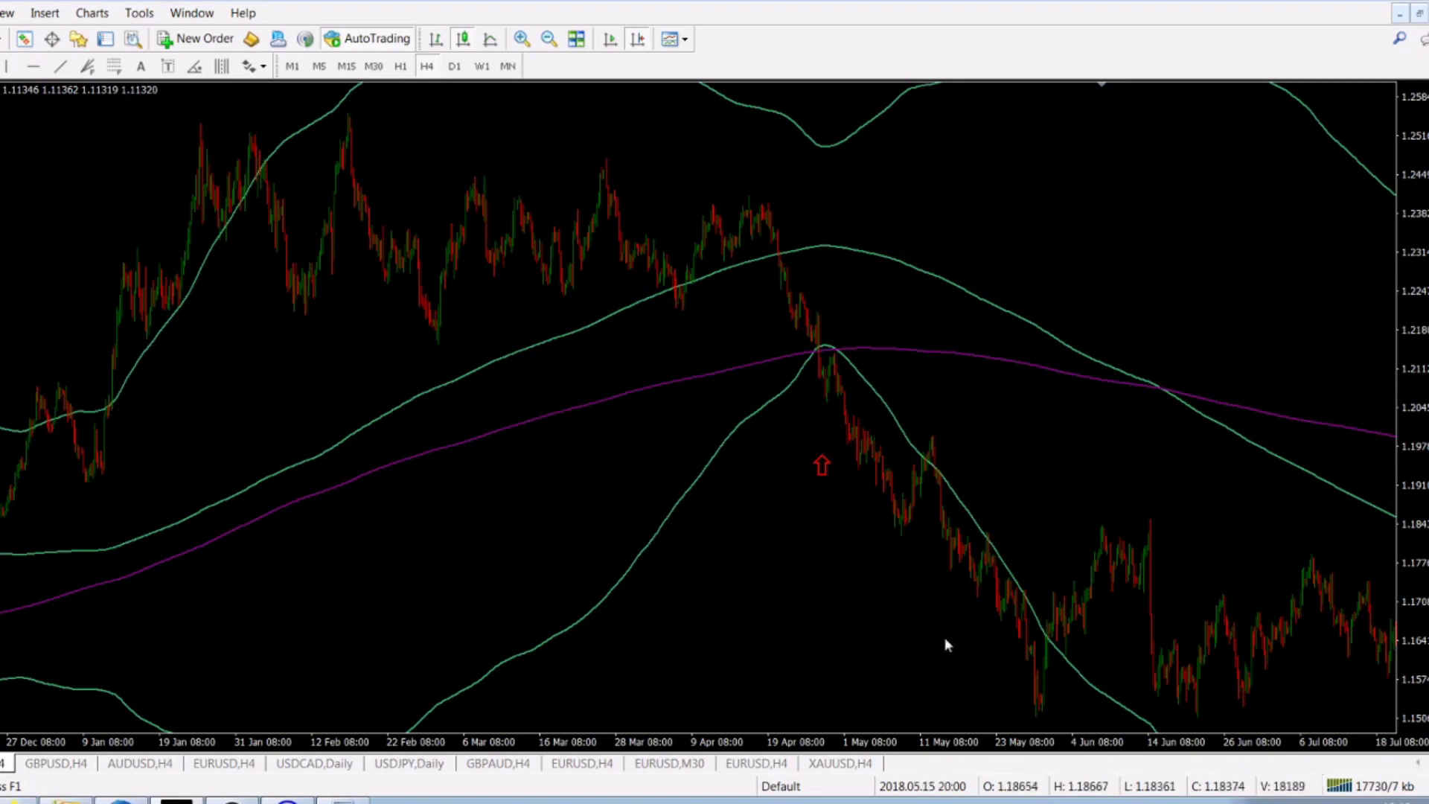
Step: Measure the drop from 26 Apr to late May with the crosshair, then scroll toward later 2018
{"action": "left_click_drag", "start_coordinate": [871, 646], "coordinate": [711, 615]}
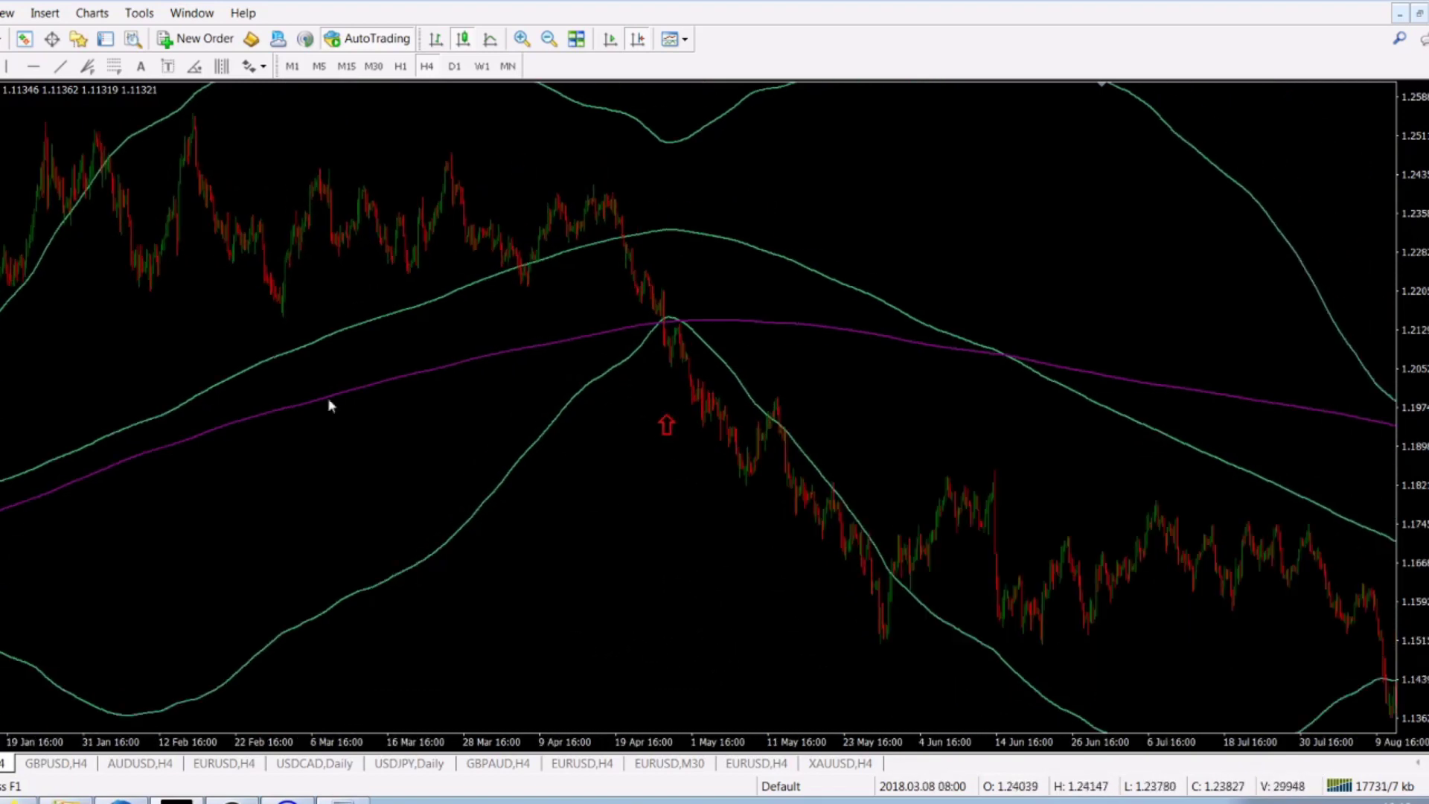
{"action": "key", "text": "ctrl+f"}
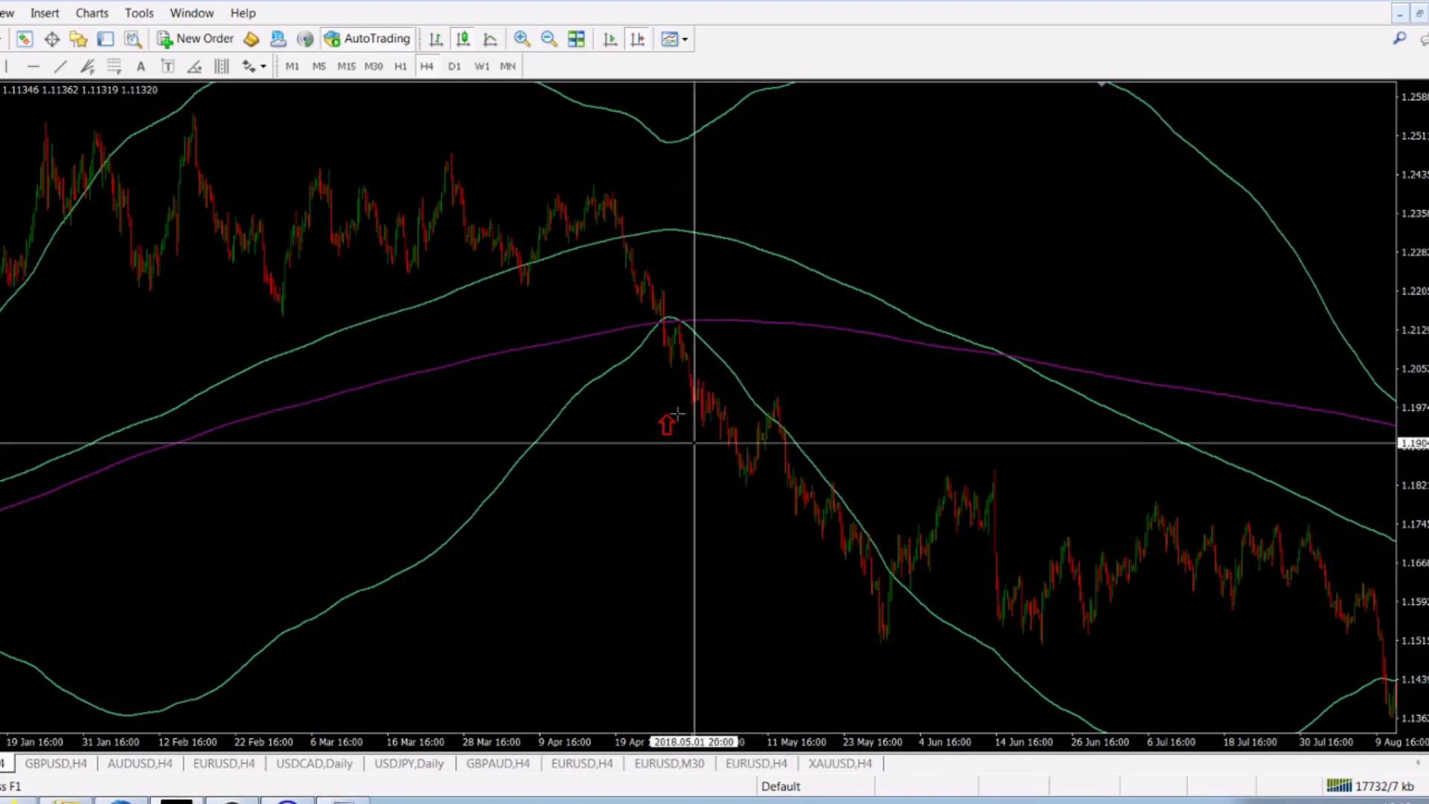
{"action": "mouse_move", "coordinate": [664, 355]}
{"action": "left_mouse_down"}
{"action": "mouse_move", "coordinate": [879, 668]}
{"action": "mouse_move", "coordinate": [886, 638]}
{"action": "left_mouse_up"}
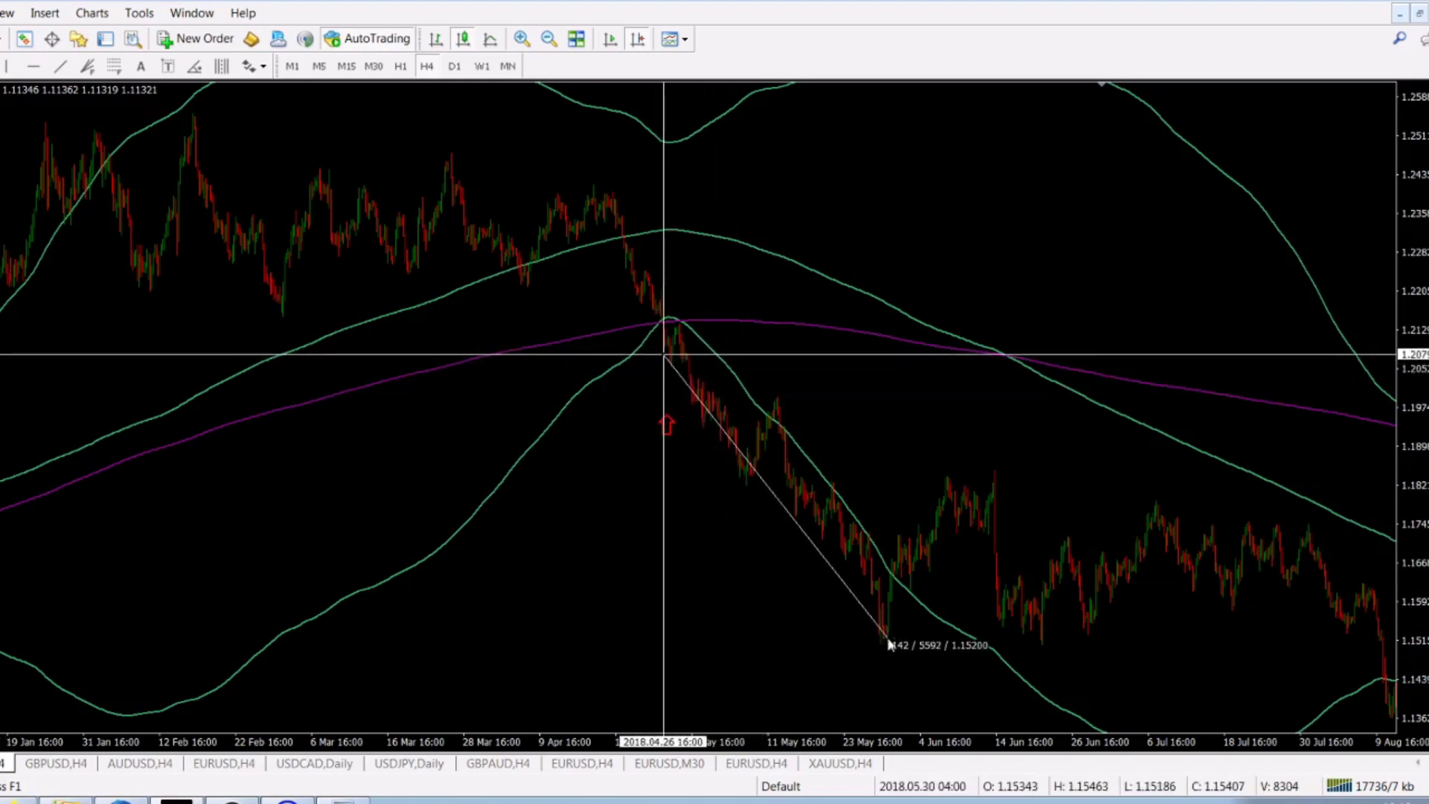
{"action": "left_click_drag", "start_coordinate": [762, 649], "coordinate": [484, 590]}
{"action": "scroll", "coordinate": [815, 554], "scroll_direction": "down", "scroll_amount": 2}
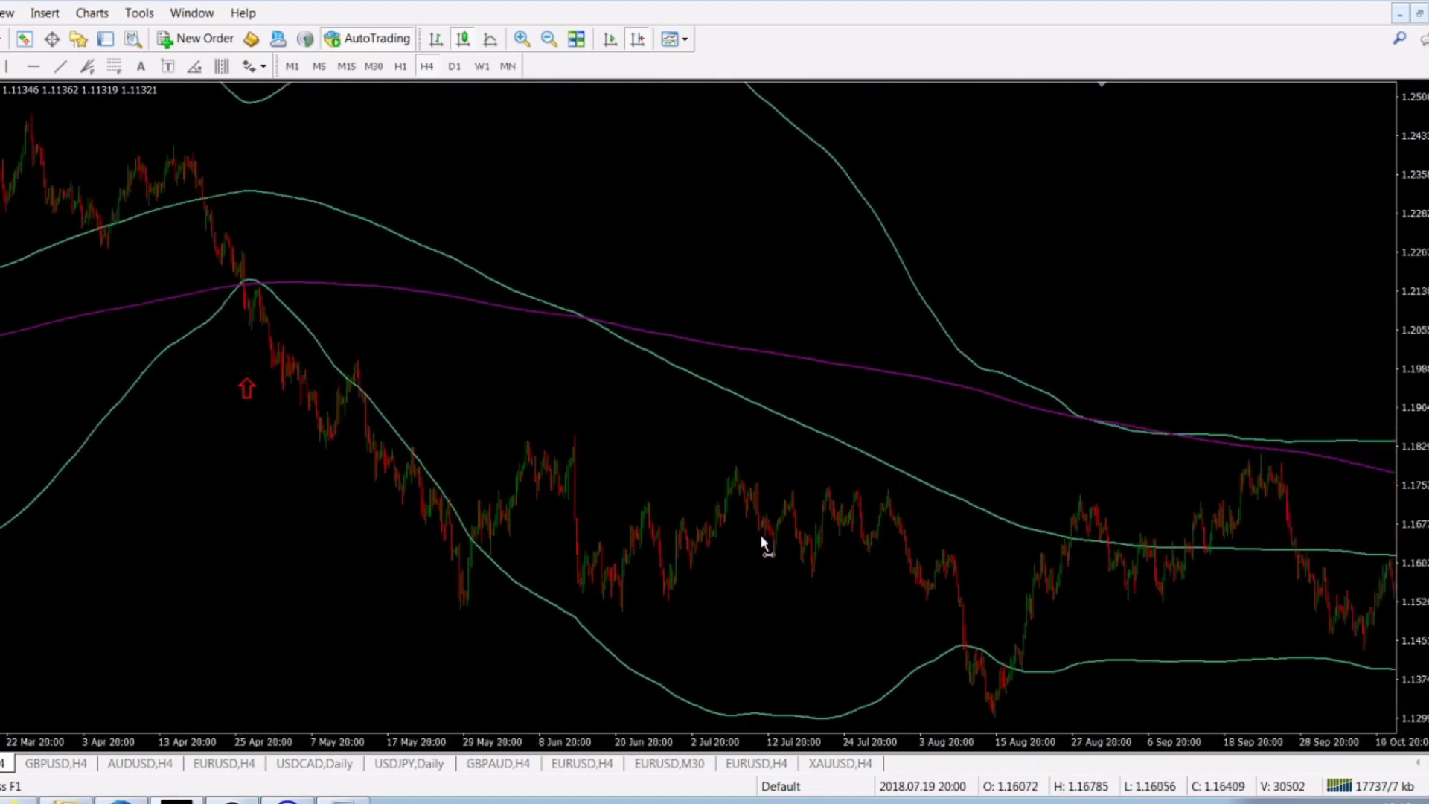
{"action": "left_click_drag", "start_coordinate": [815, 554], "coordinate": [578, 578]}
{"action": "left_click_drag", "start_coordinate": [999, 679], "coordinate": [814, 667]}
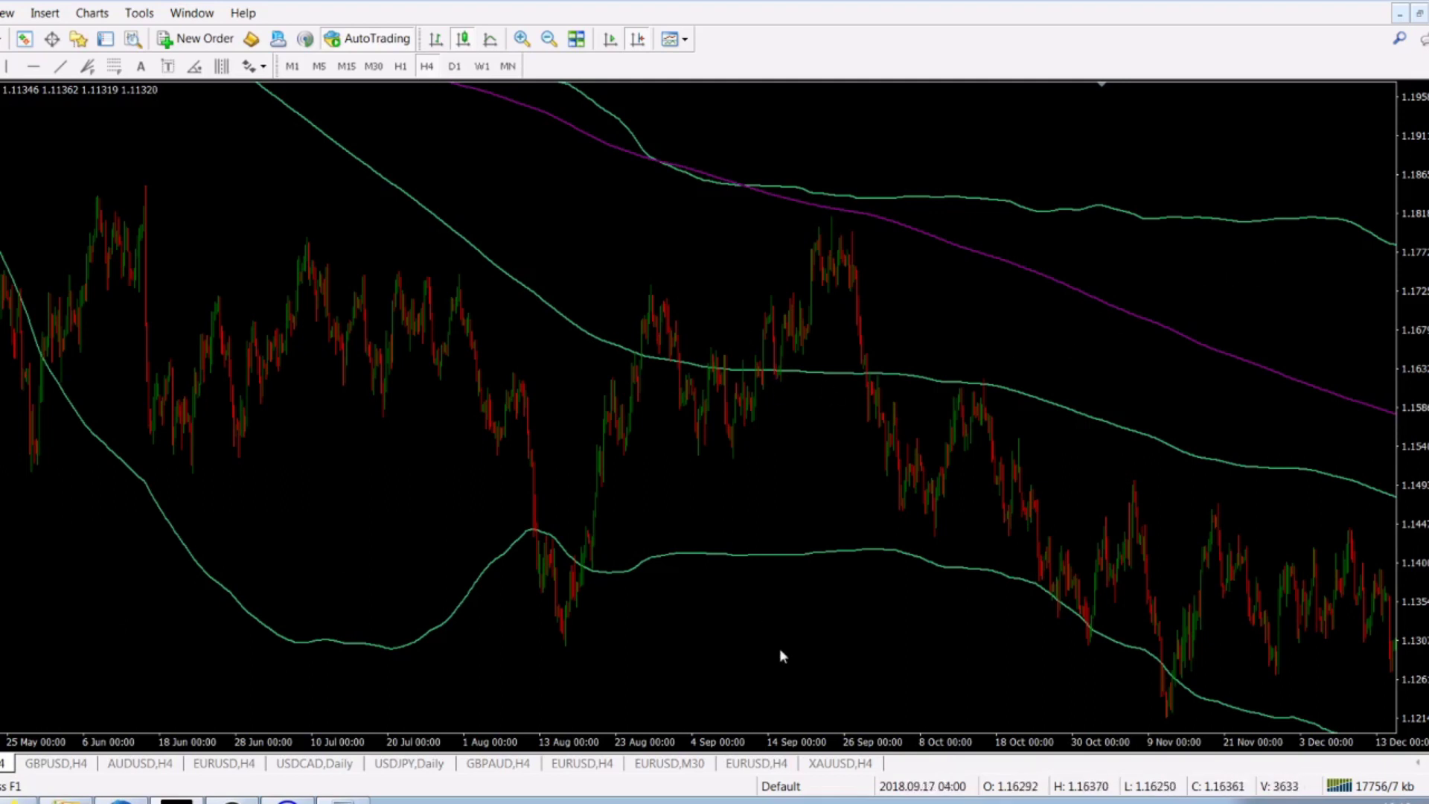
Step: Scroll the EURUSD H4 chart forward to show 10 Jul 2018 through 31 Jan 2019
{"action": "left_click_drag", "start_coordinate": [787, 650], "coordinate": [484, 618]}
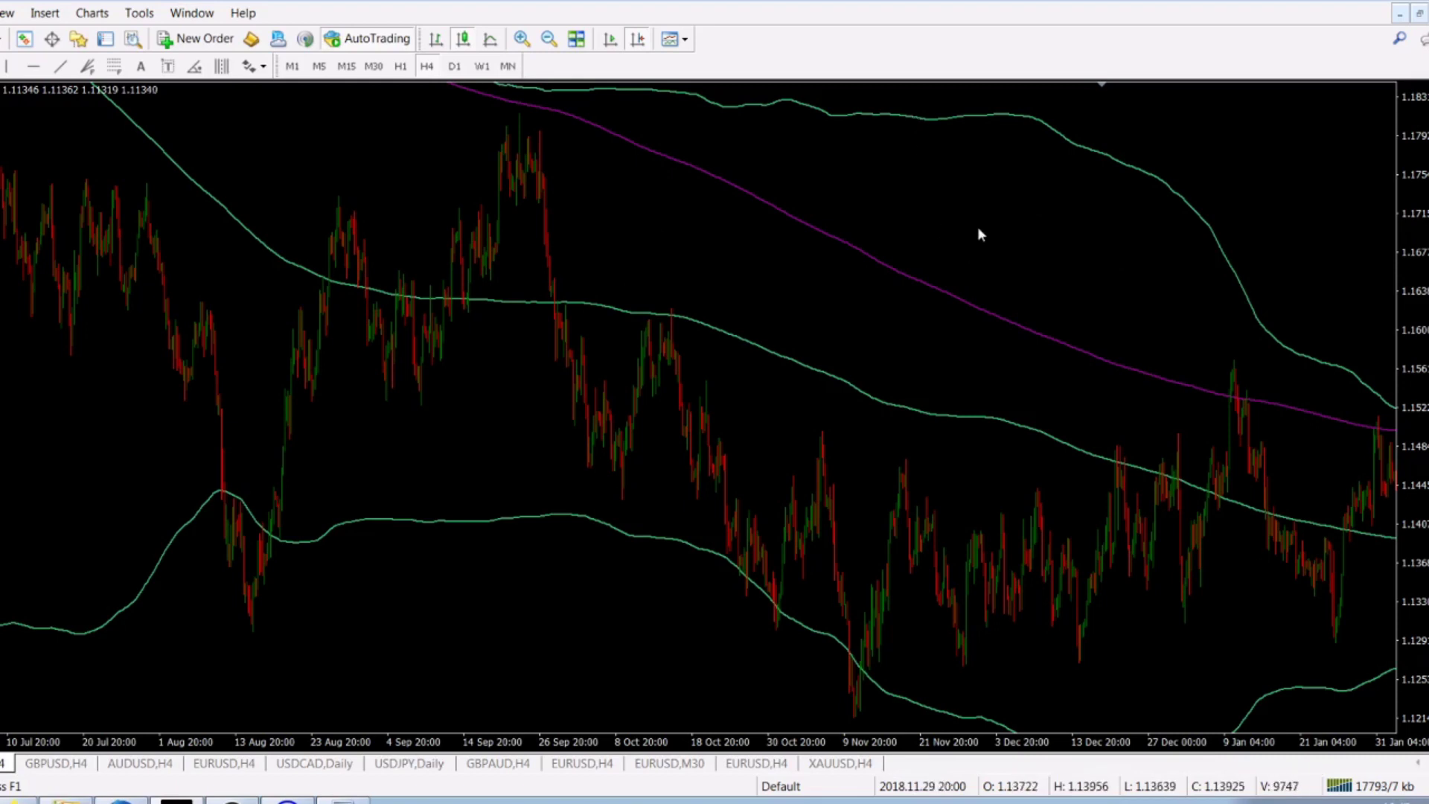
Step: Scroll the EURUSD H4 chart forward to the latest bars, from 9 Nov to 3 Jun
{"action": "left_click_drag", "start_coordinate": [1013, 224], "coordinate": [199, 203]}
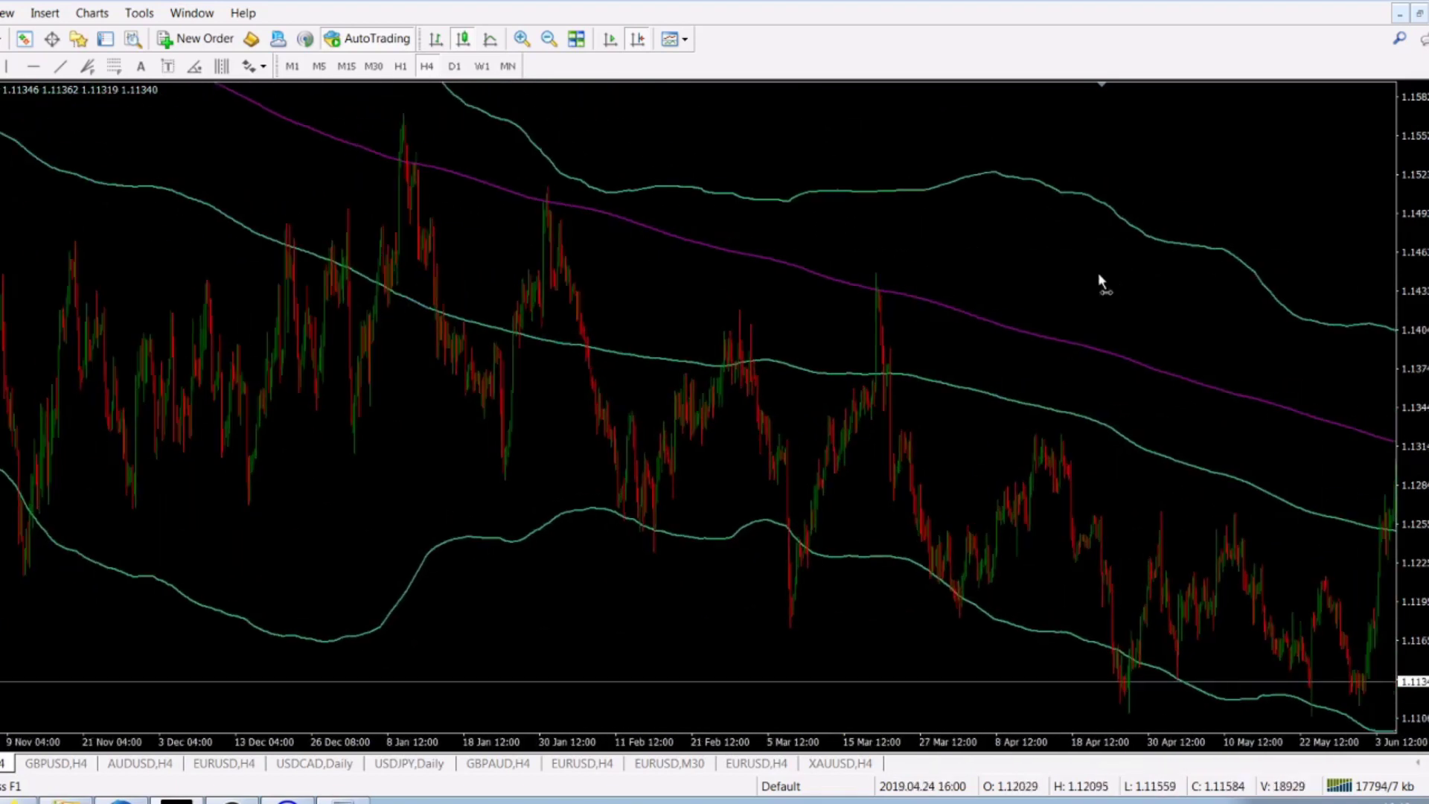
{"action": "left_click_drag", "start_coordinate": [1111, 274], "coordinate": [752, 234]}
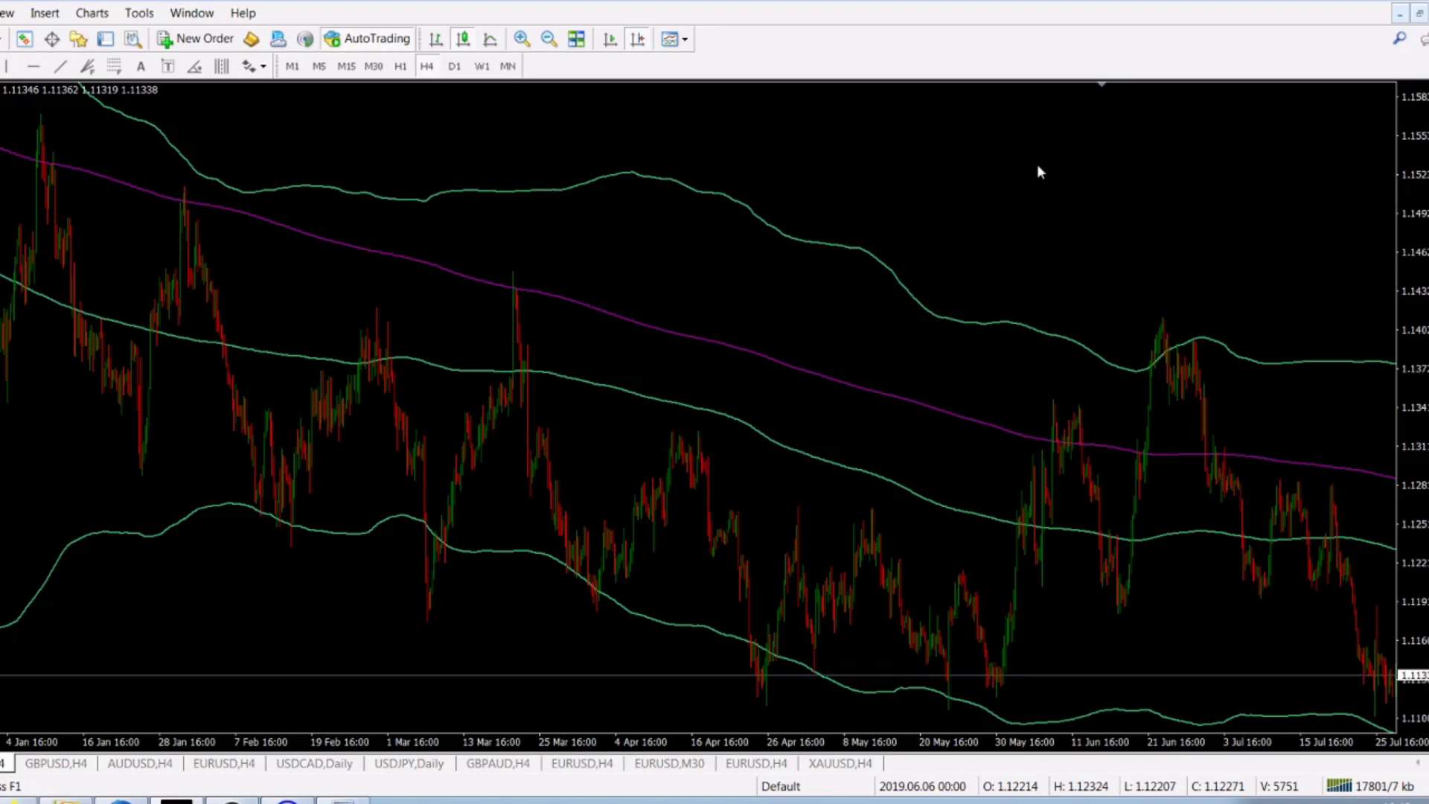
Step: Switch the EURUSD chart to H1 and show hourly bars from 7 Dec to 30 Jan
{"action": "left_click", "coordinate": [400, 66]}
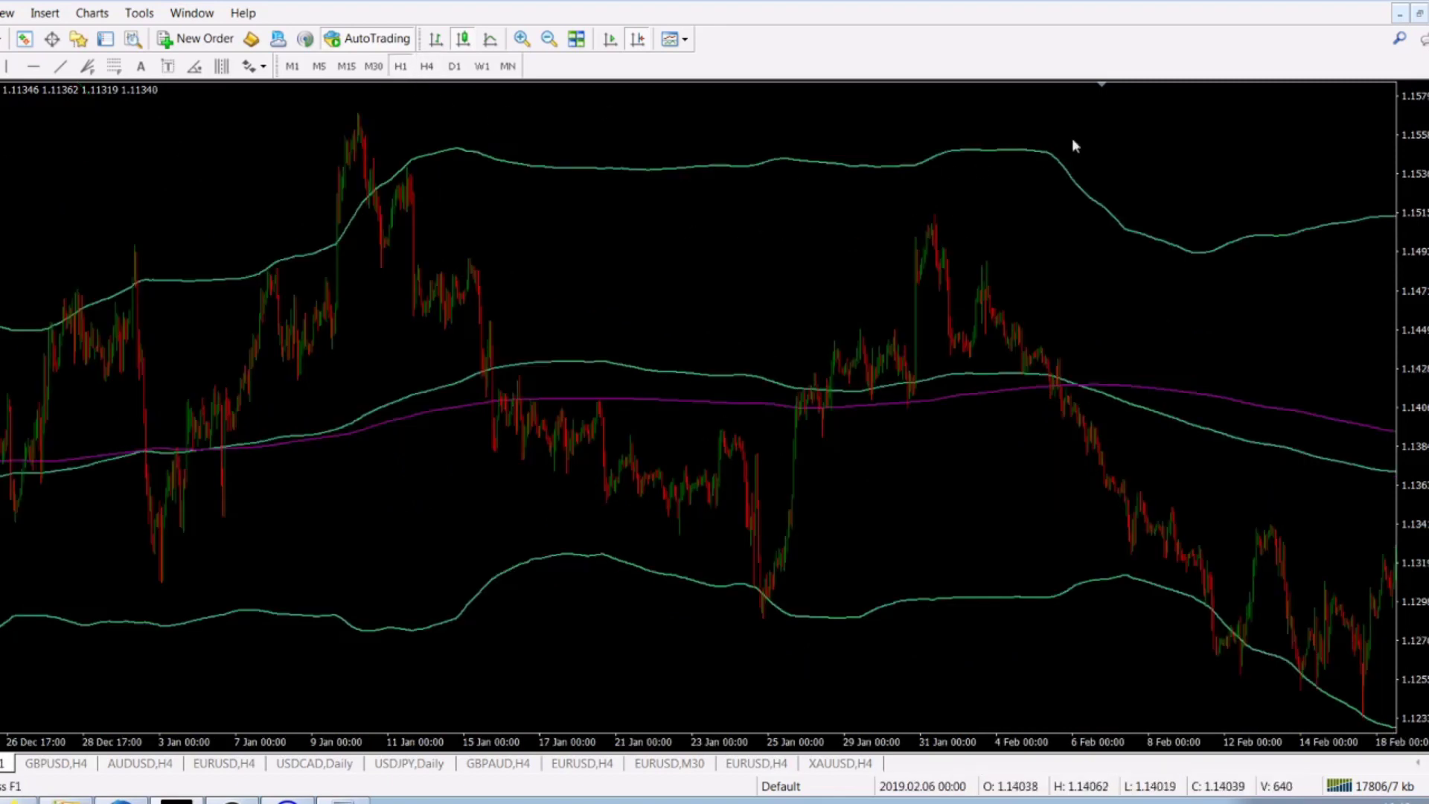
{"action": "left_click_drag", "start_coordinate": [1221, 144], "coordinate": [1053, 205]}
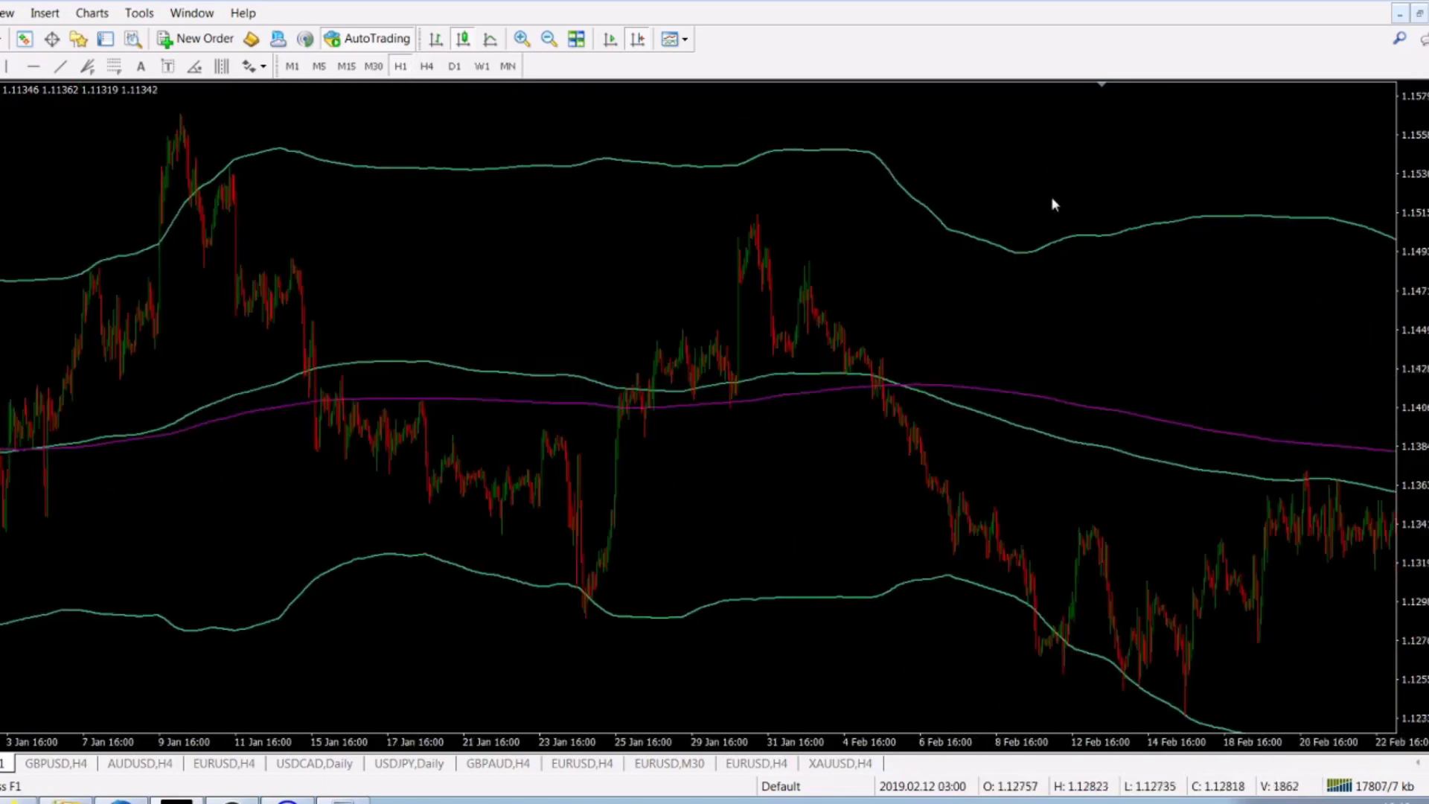
{"action": "left_click_drag", "start_coordinate": [359, 106], "coordinate": [1005, 117]}
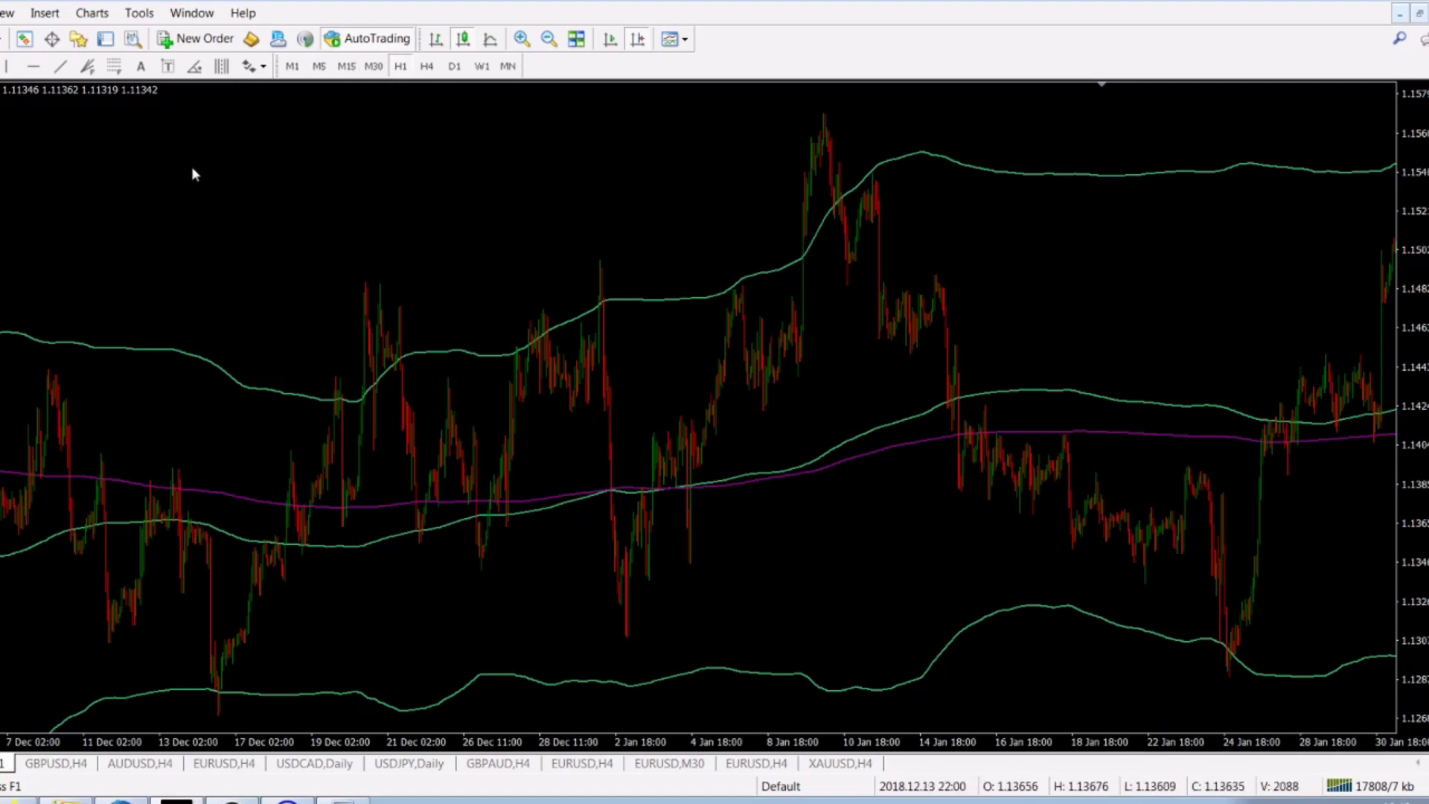
Step: Set the Bollinger Bands deviations to 1.5
{"action": "double_click", "coordinate": [156, 349]}
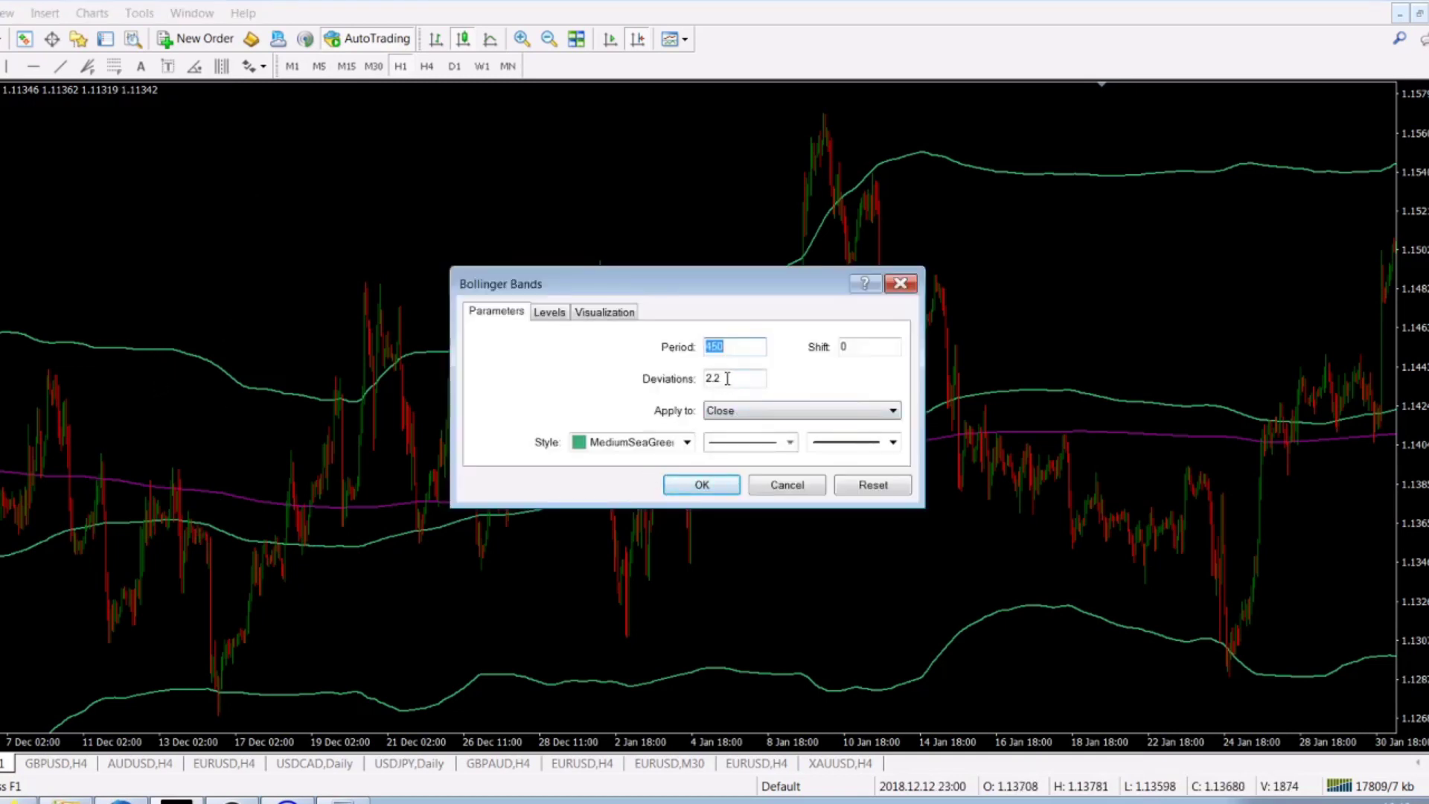
{"action": "key", "text": "Tab"}
{"action": "type", "text": "1.5"}
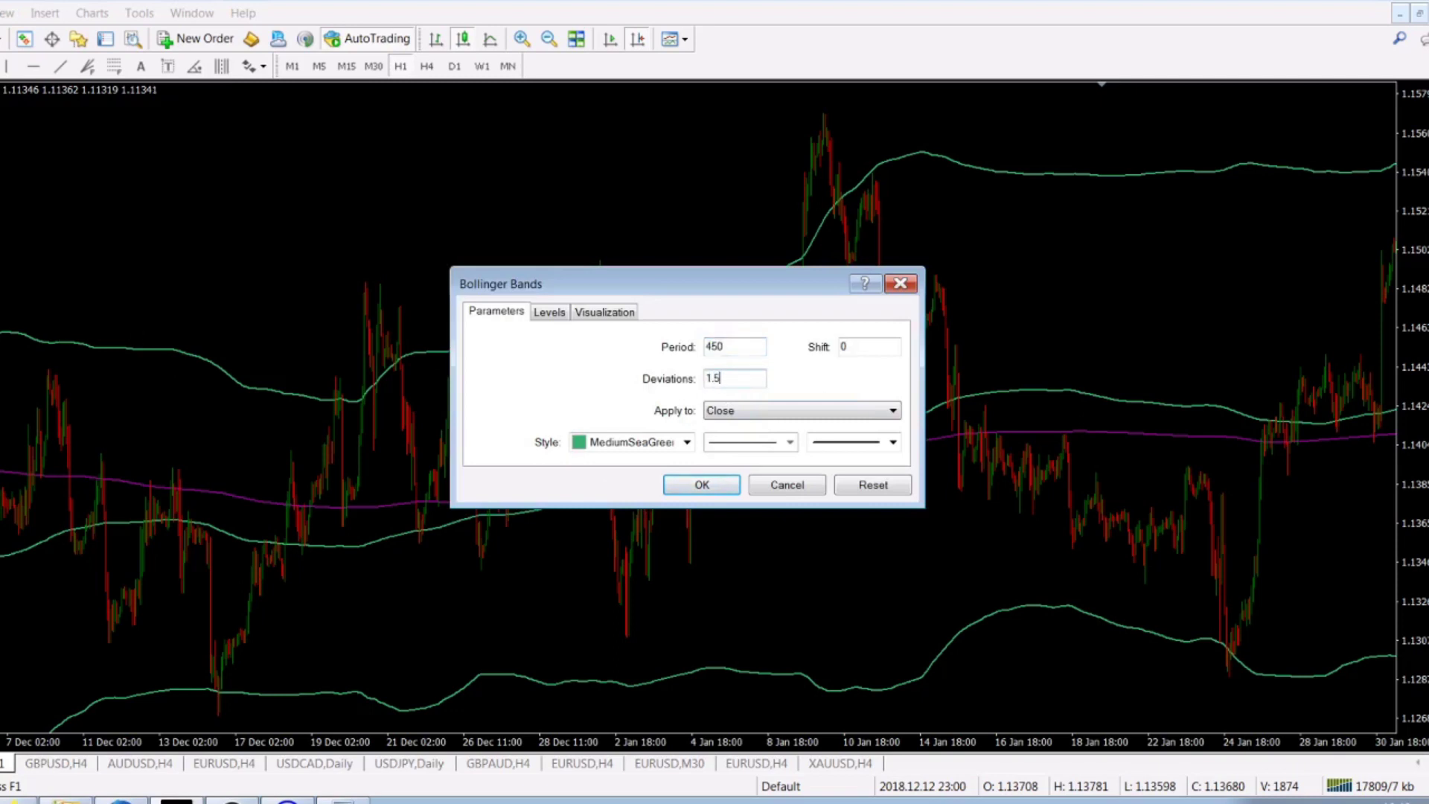
{"action": "left_click", "coordinate": [702, 485]}
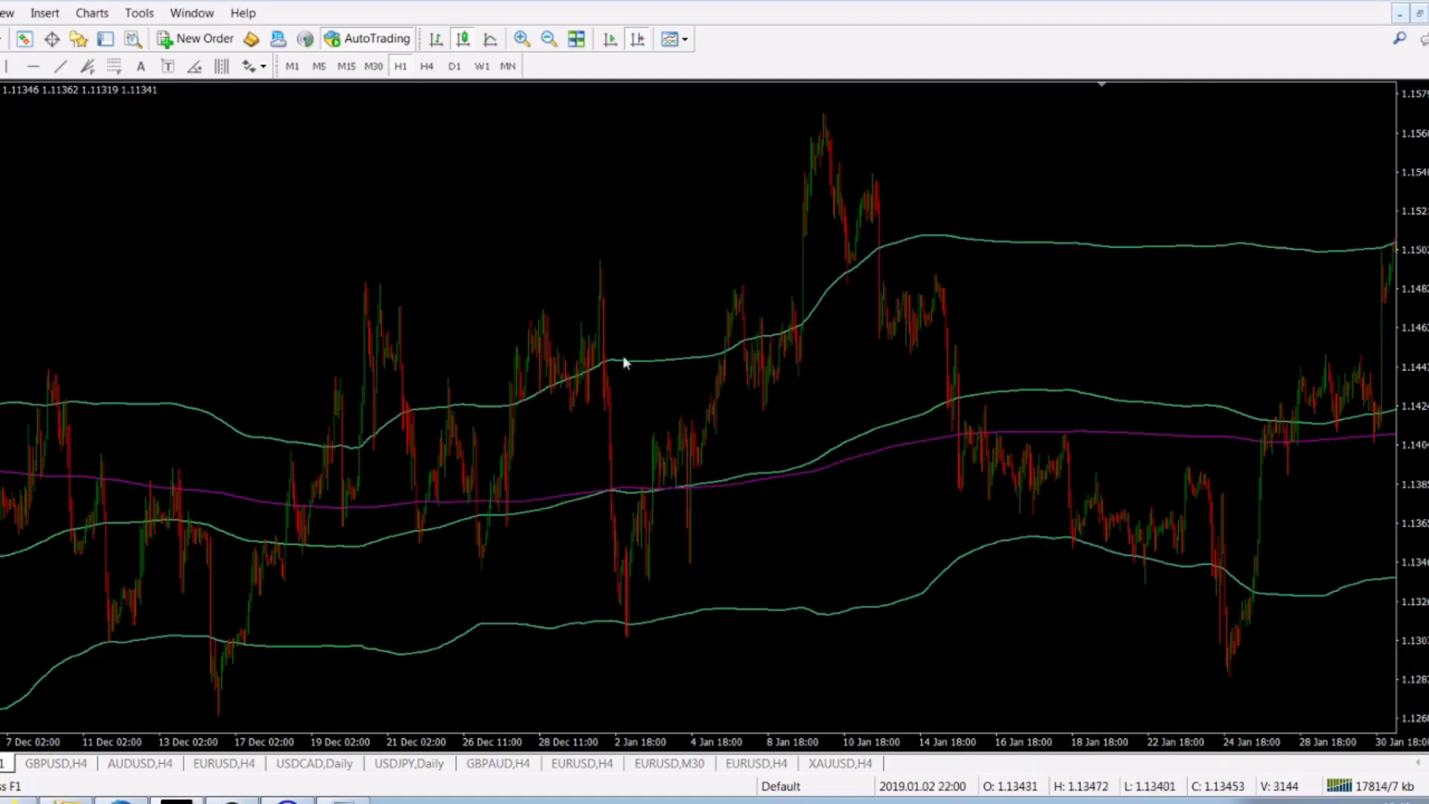
Step: Change the 450-period Bollinger Bands deviations to 2.5, widening the bands
{"action": "double_click", "coordinate": [665, 362]}
{"action": "key", "text": "Tab"}
{"action": "type", "text": "2.5"}
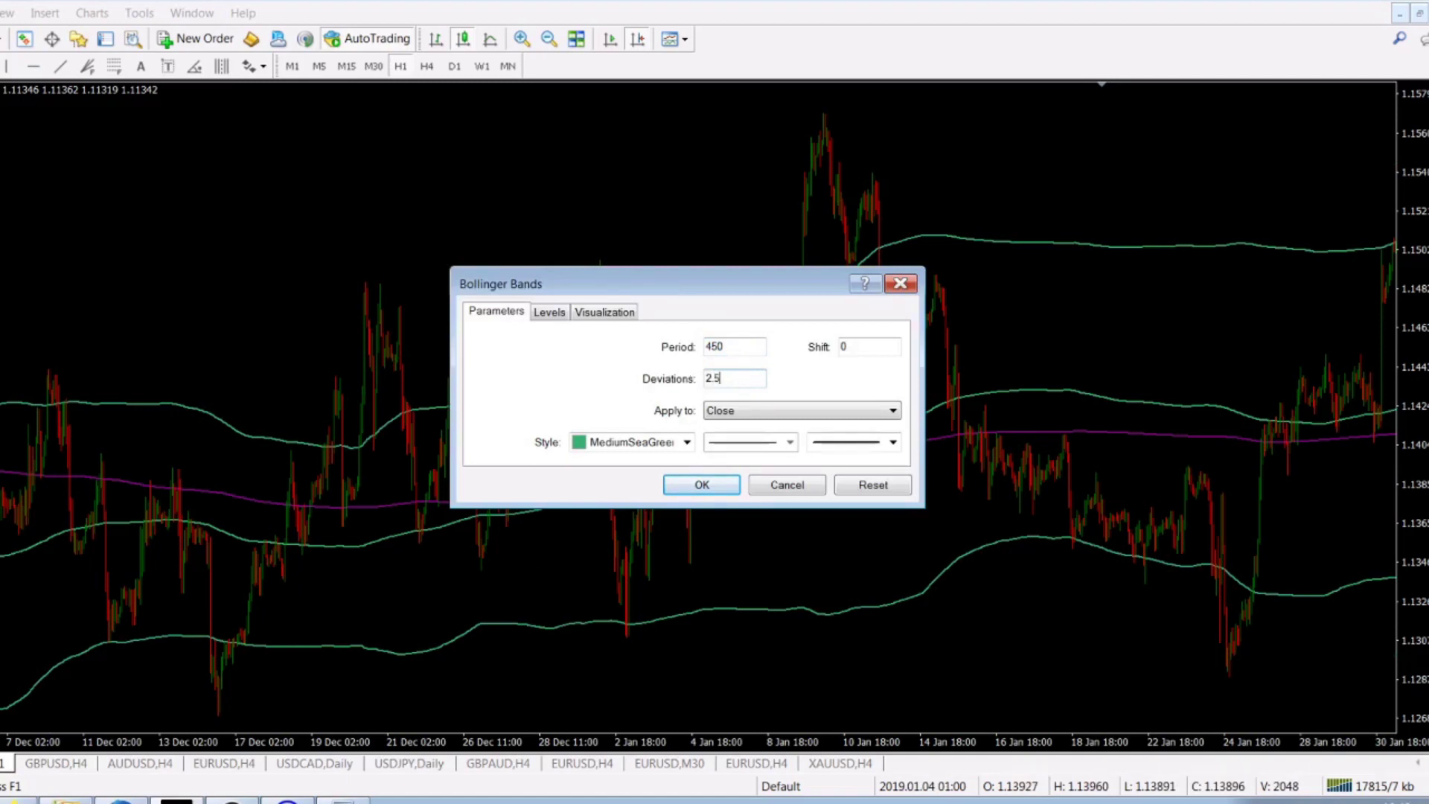
{"action": "left_click", "coordinate": [704, 485]}
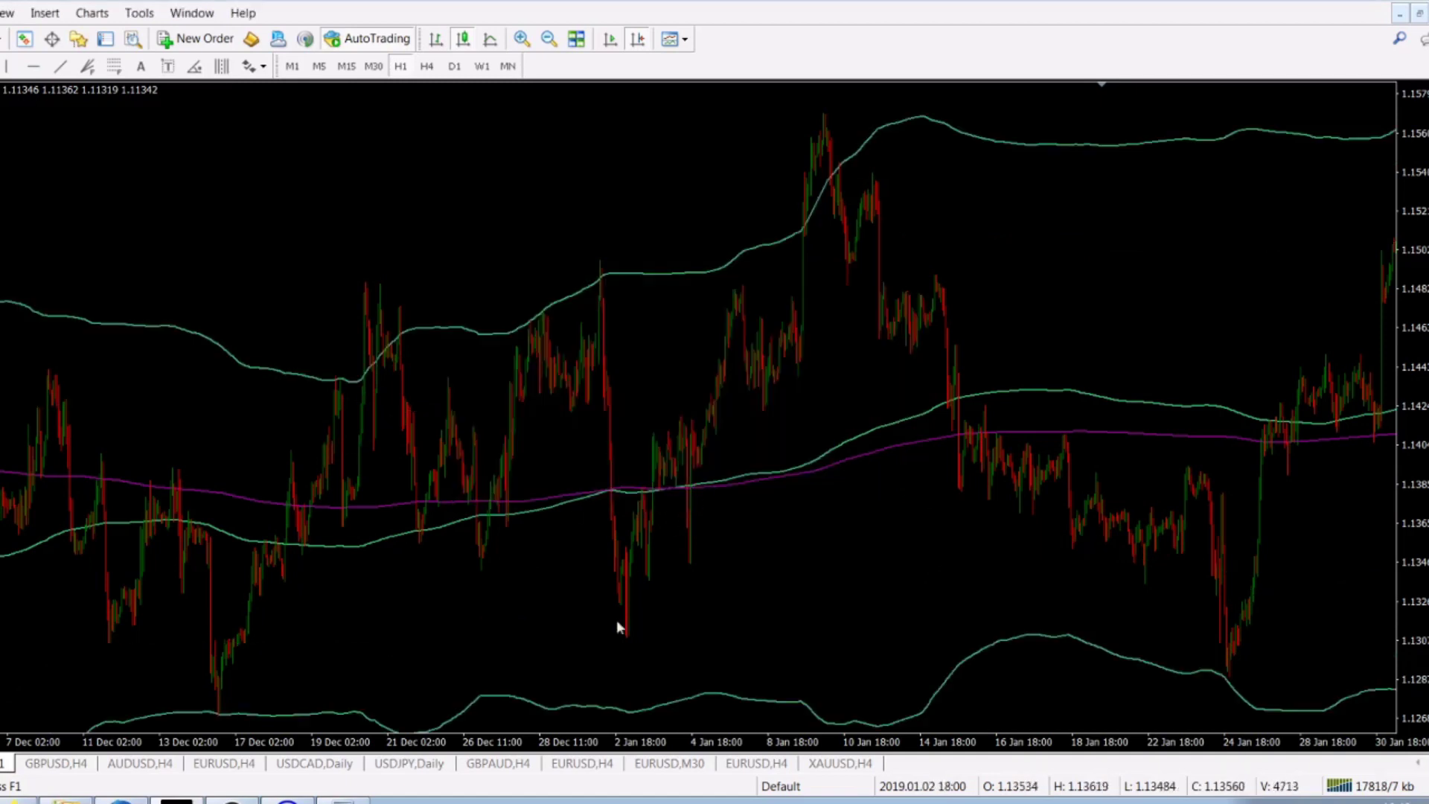